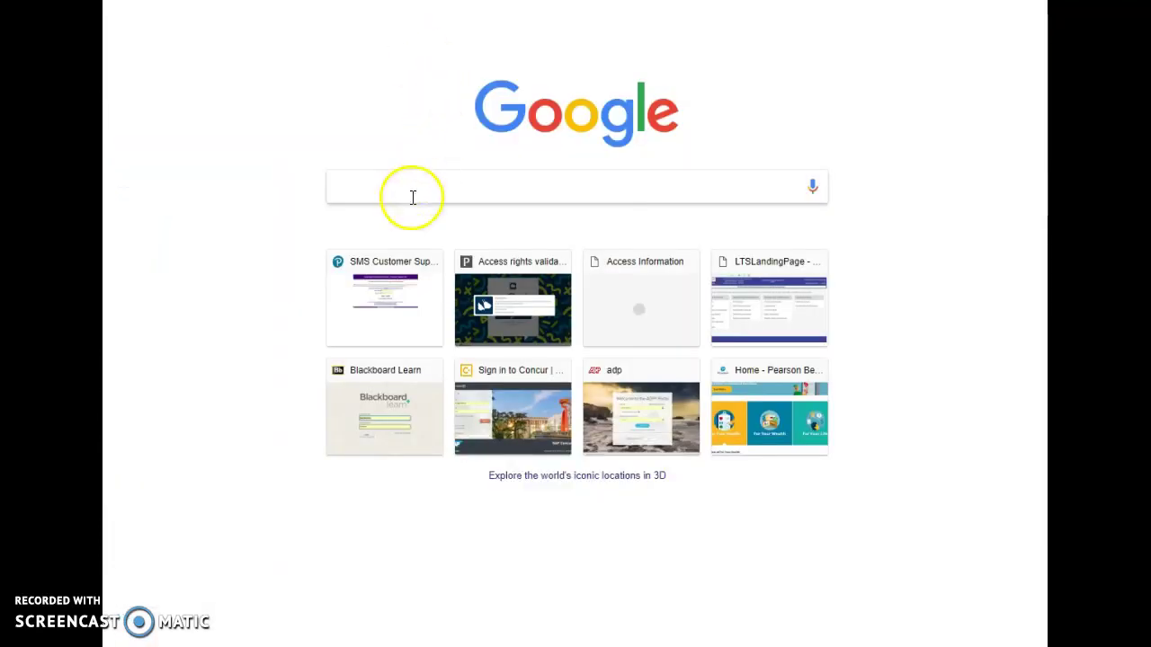
# Step: Search Google for "pearsonhighered" and open the "Higher Education | Pearson" result
pyautogui.click(407, 190)
pyautogui.write('pear')
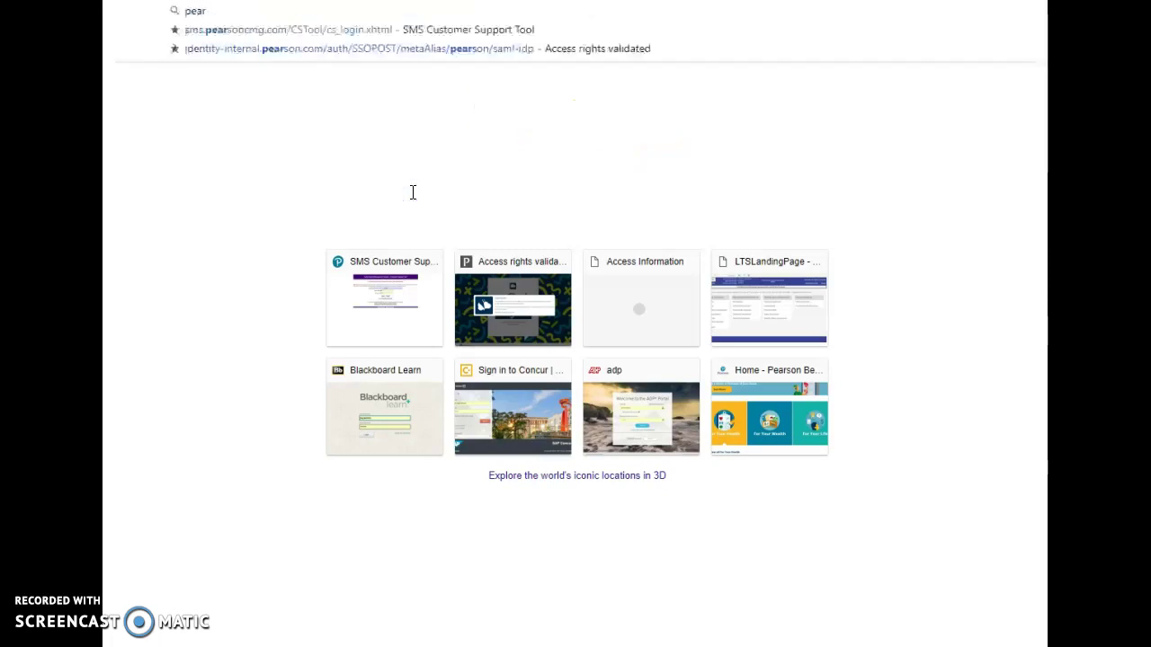
pyautogui.write('sonhighered')
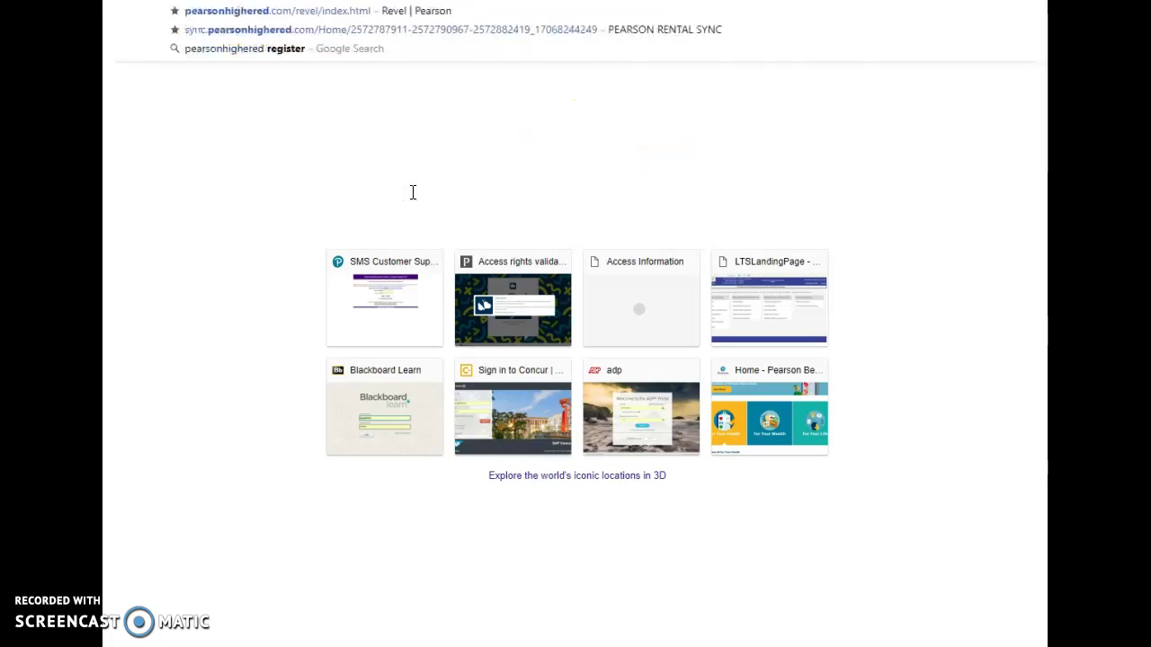
pyautogui.press('Return')
pyautogui.click(371, 137)
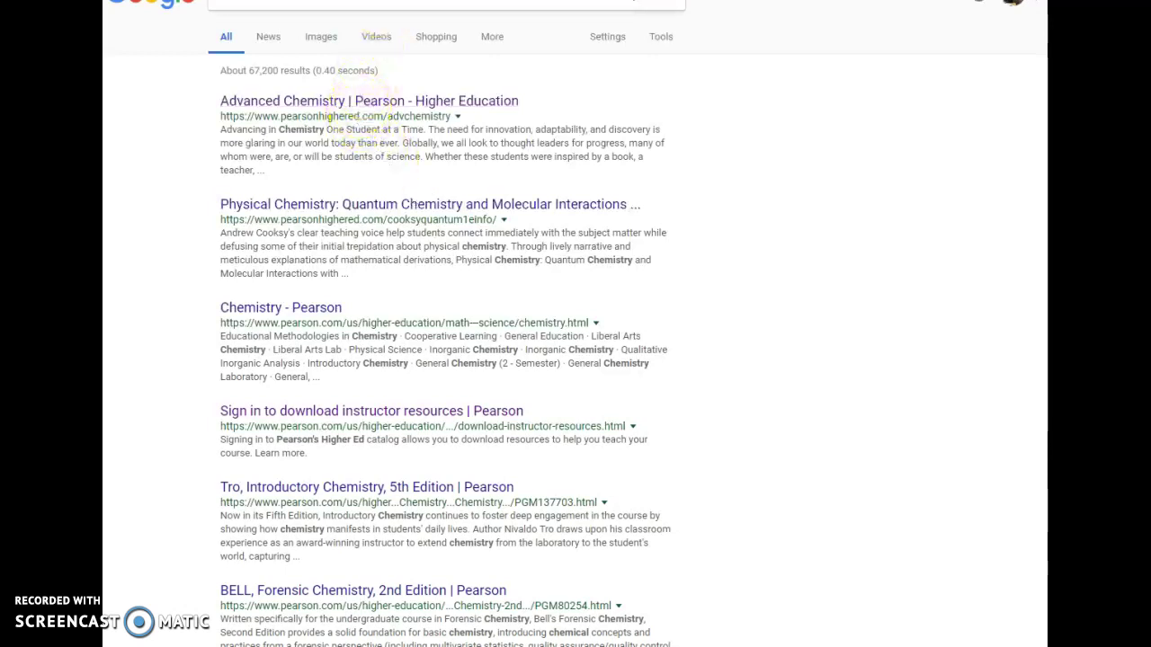
pyautogui.click(382, 5)
pyautogui.click(319, 18)
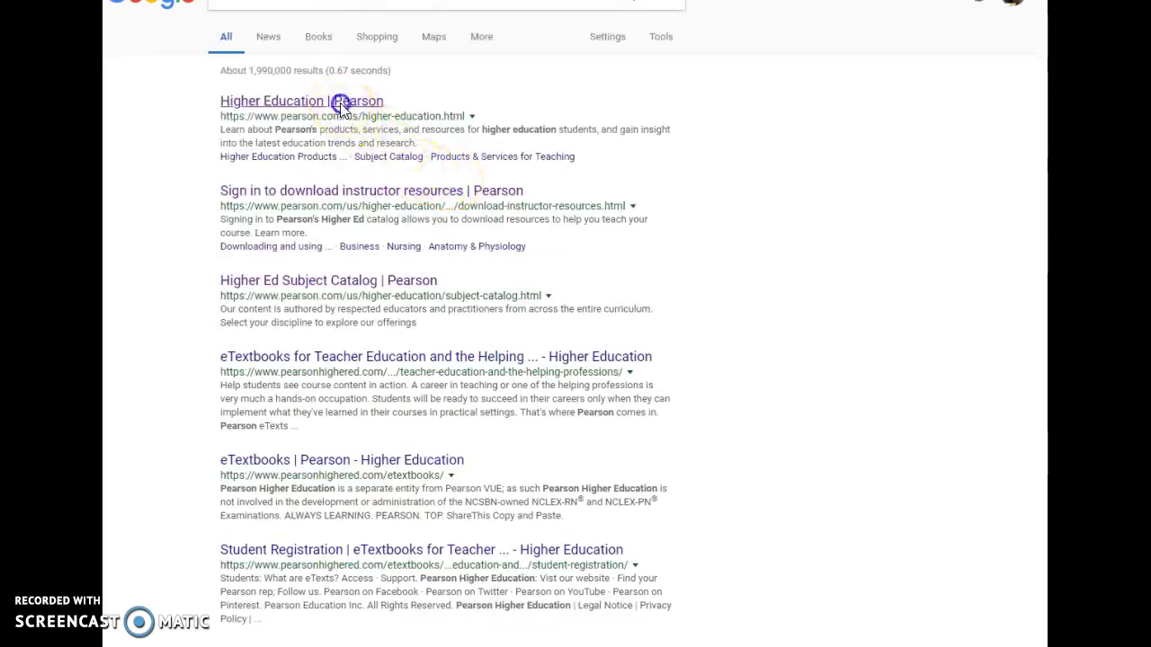
pyautogui.click(378, 101)
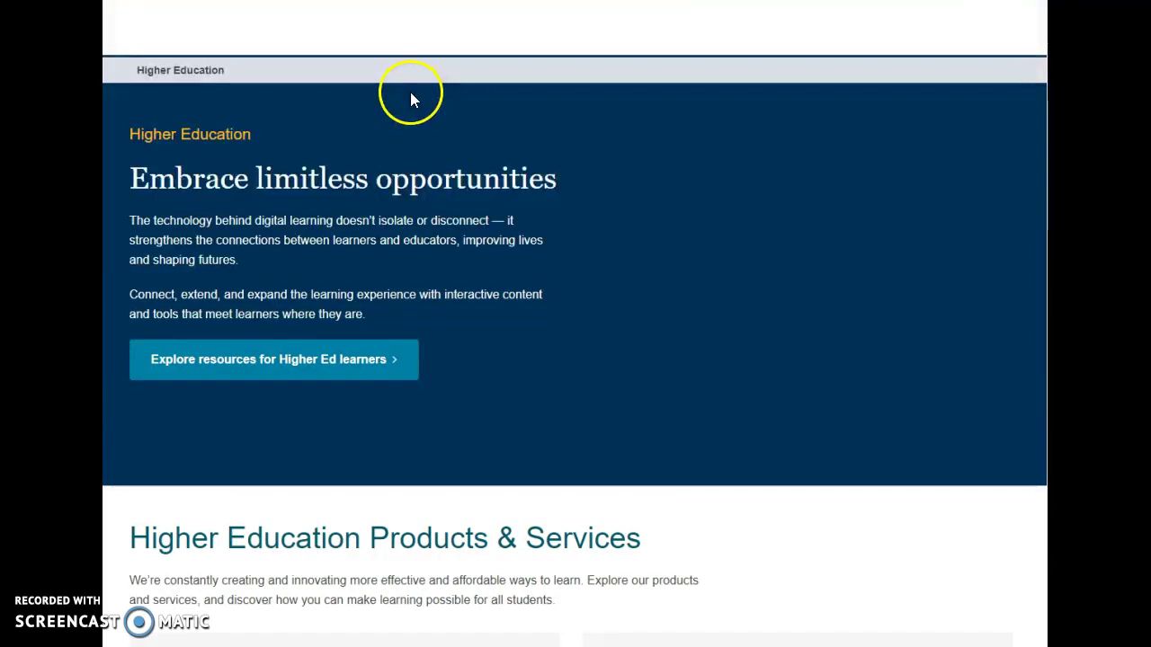
# Step: Browse the subject catalog for Chemistry and open the downloadable instructor resources of "Chemistry: The Central Science, 14th Edition"
pyautogui.scroll(-5, 364, 360)
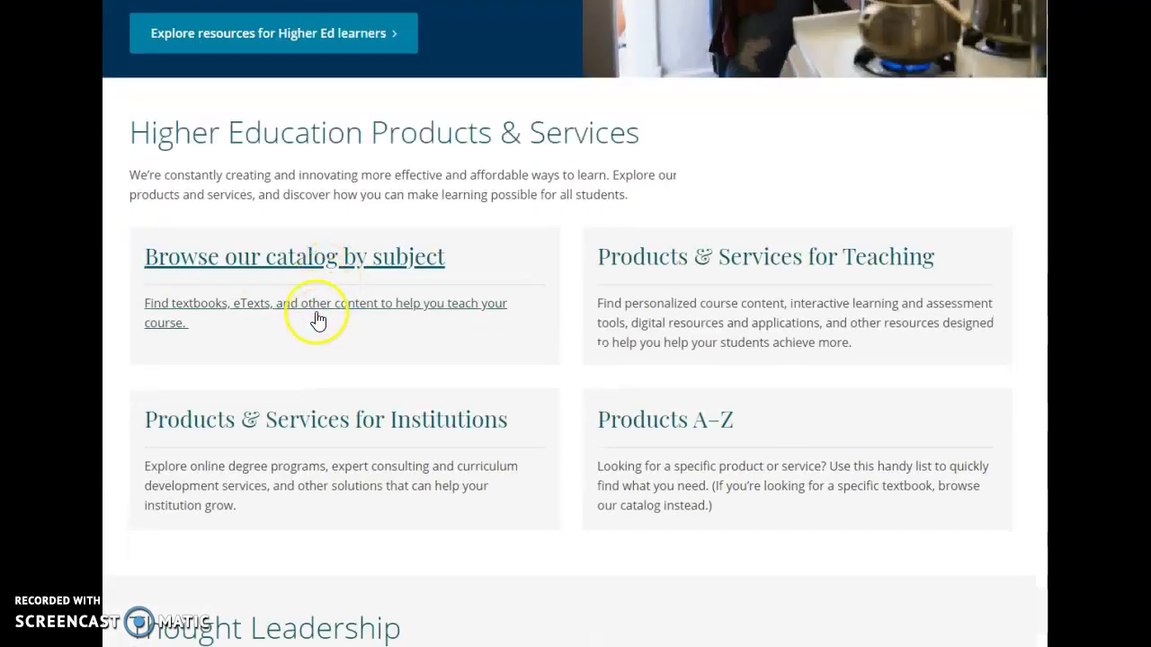
pyautogui.click(332, 263)
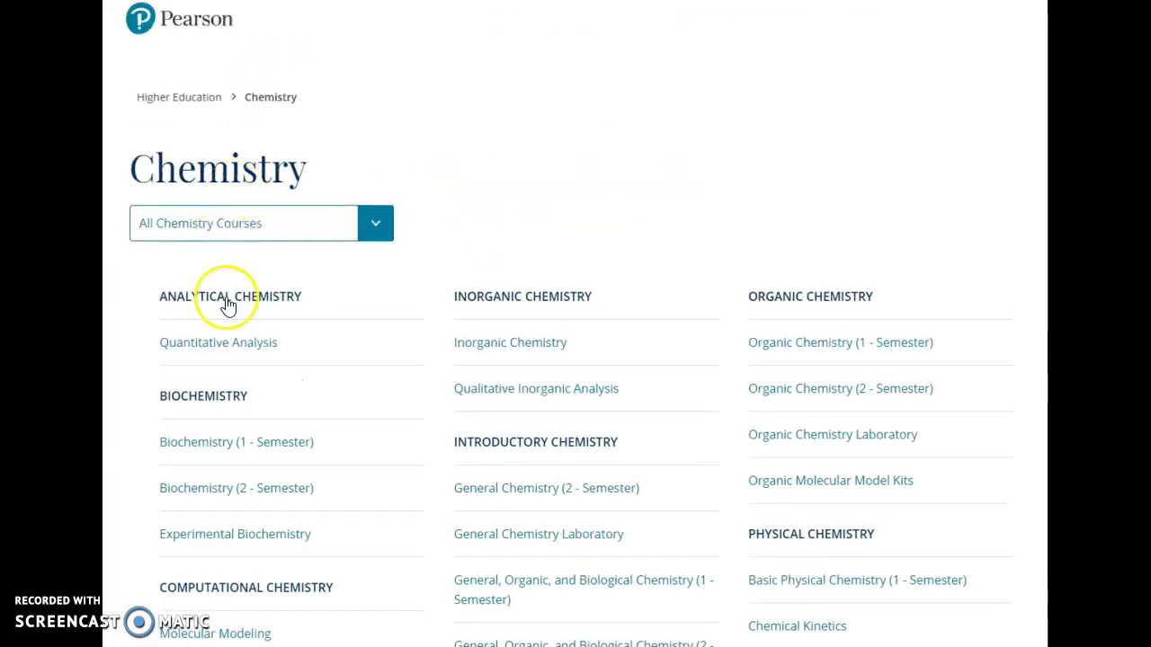
pyautogui.scroll(-4, 344, 425)
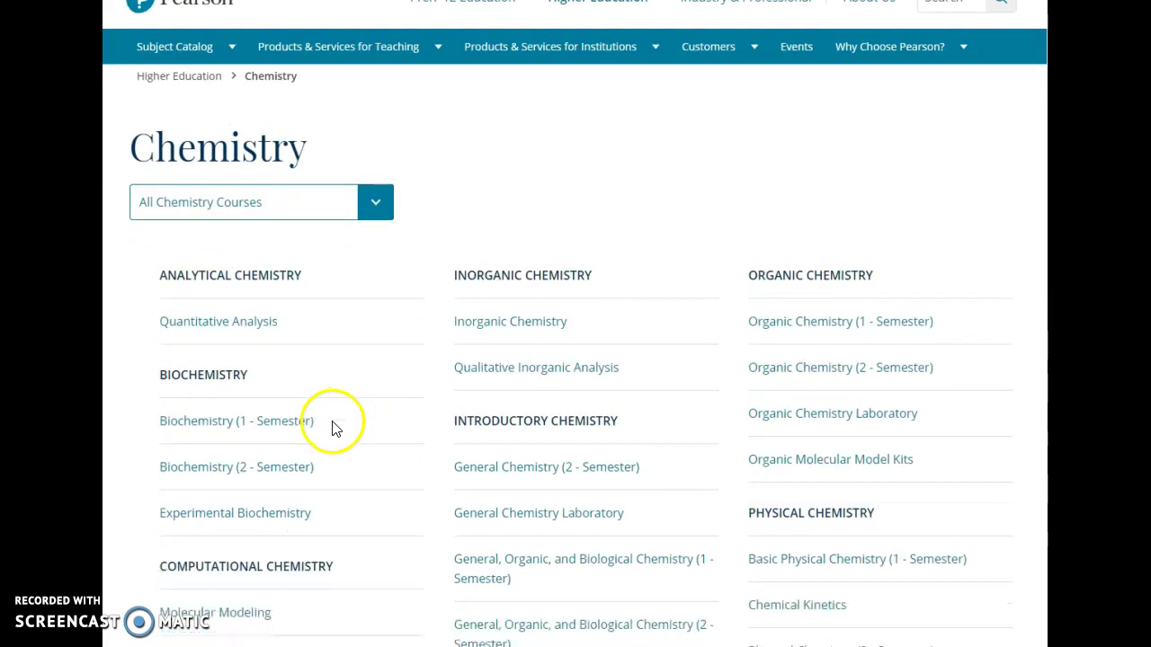
pyautogui.click(243, 481)
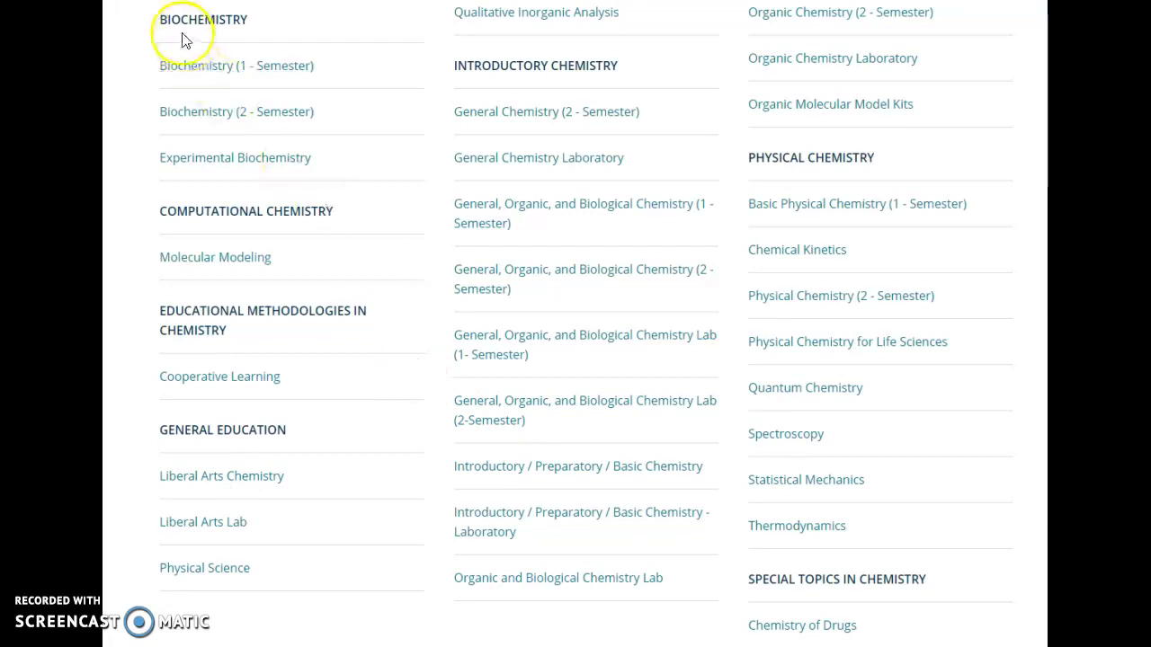
pyautogui.click(171, 1)
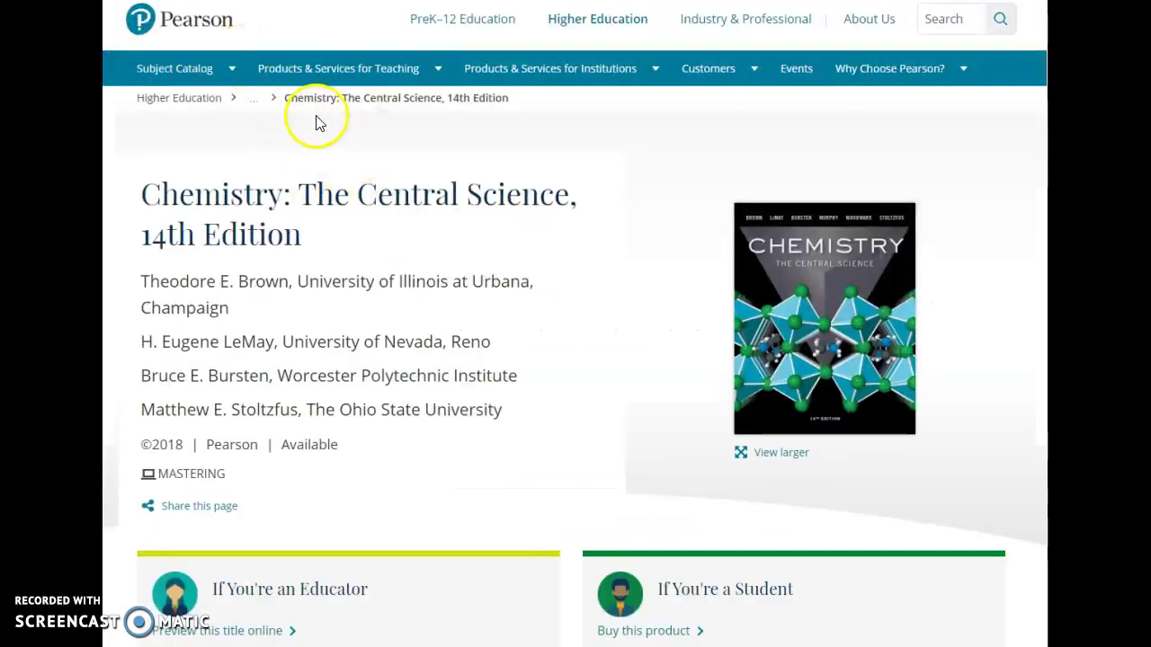
pyautogui.scroll(-4, 326, 241)
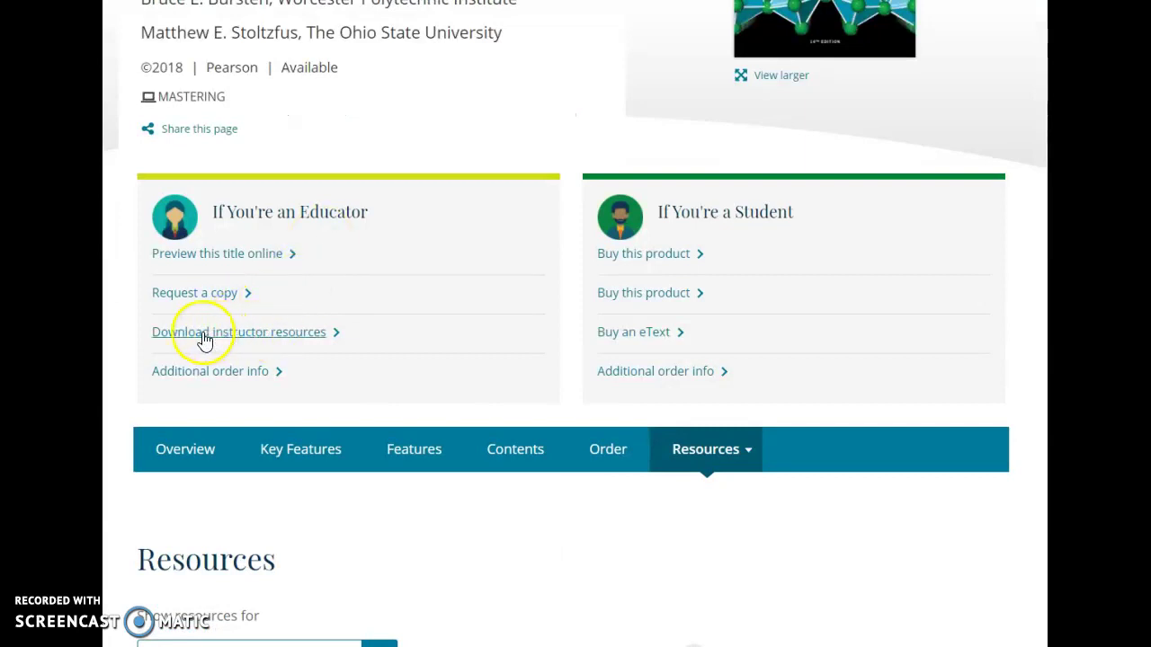
pyautogui.click(261, 335)
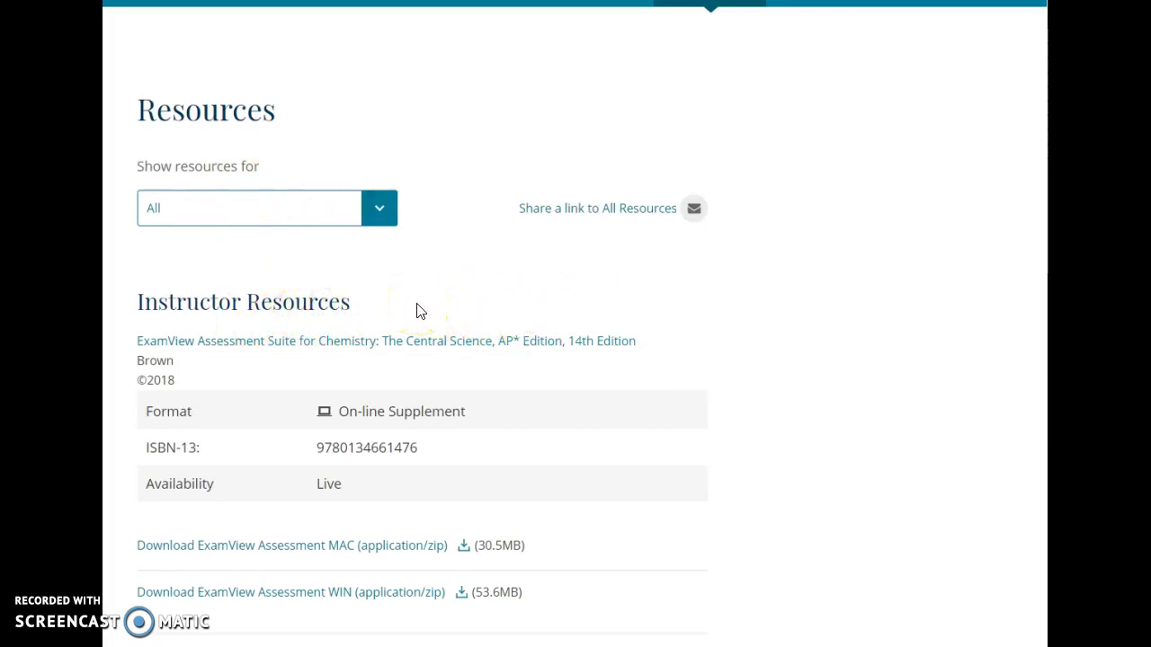
# Step: Look through the book's resource list, from the instructor manuals, presentations and test banks to the websites and online courses
pyautogui.scroll(-4, 418, 310)
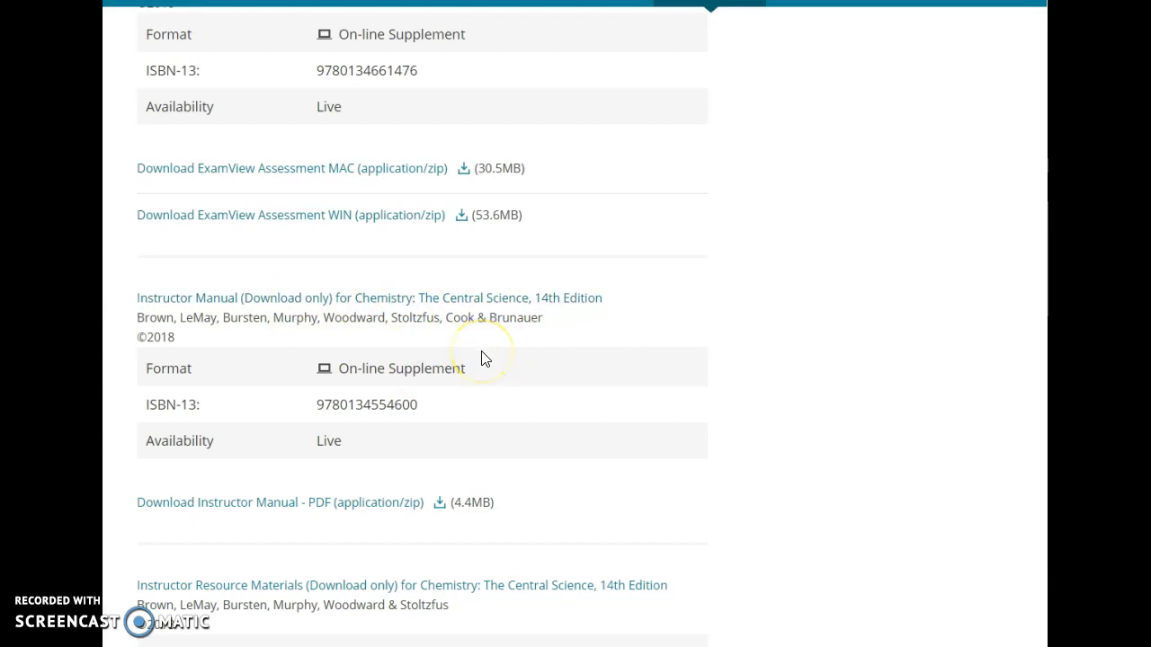
pyautogui.scroll(-4, 482, 359)
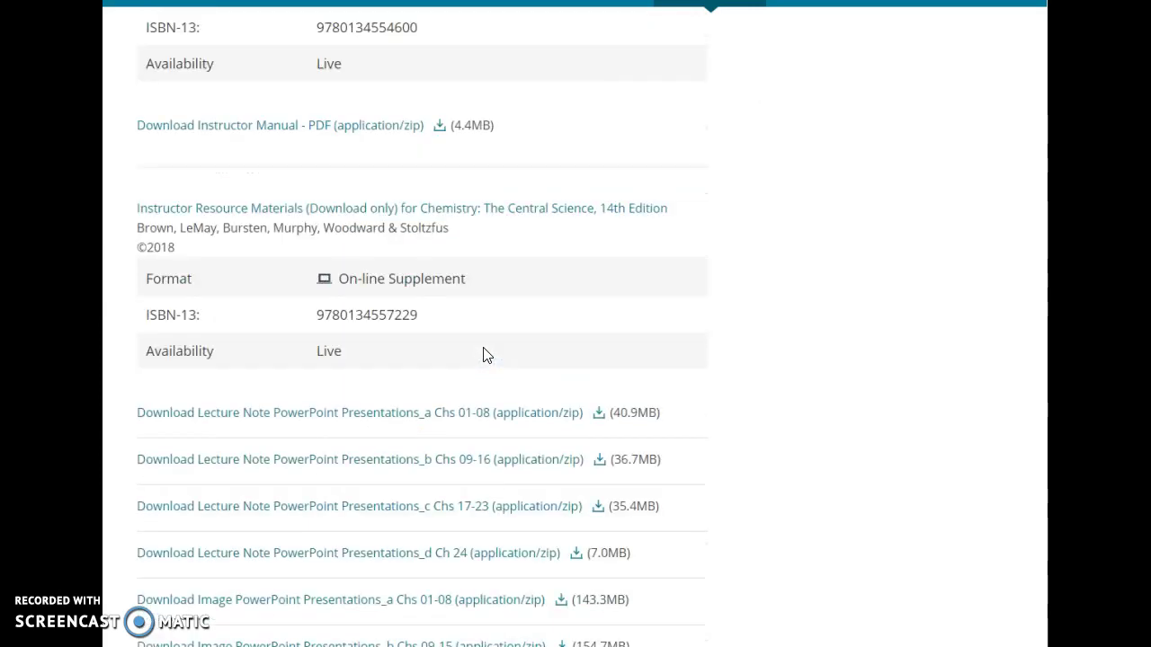
pyautogui.scroll(-12, 483, 356)
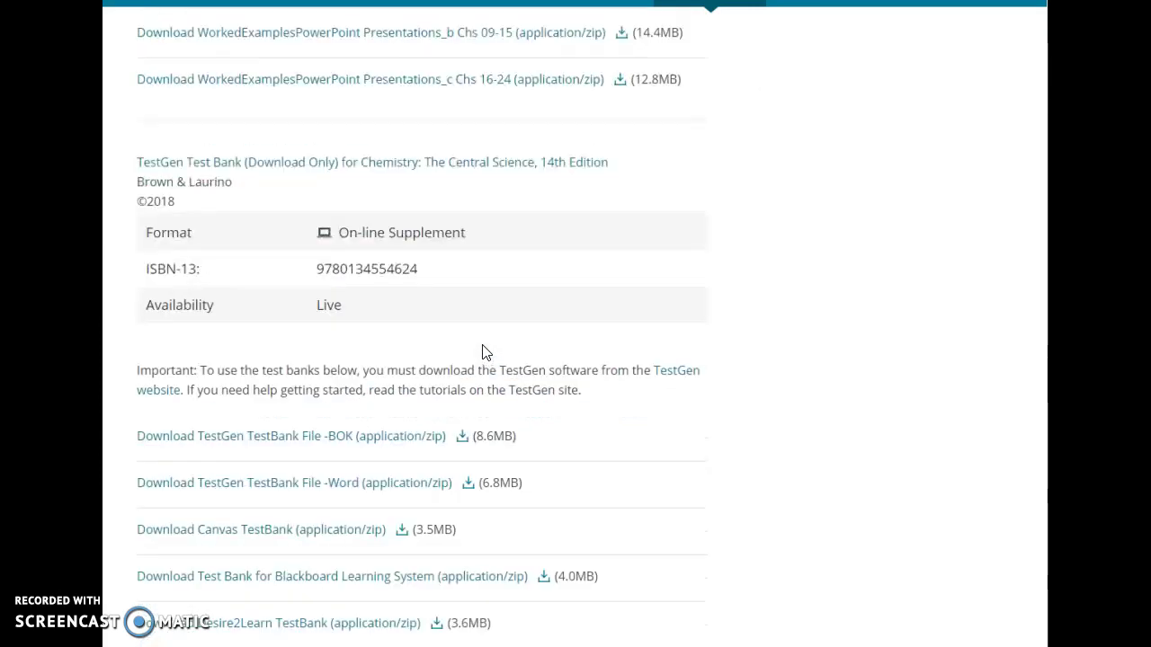
pyautogui.scroll(-4, 427, 340)
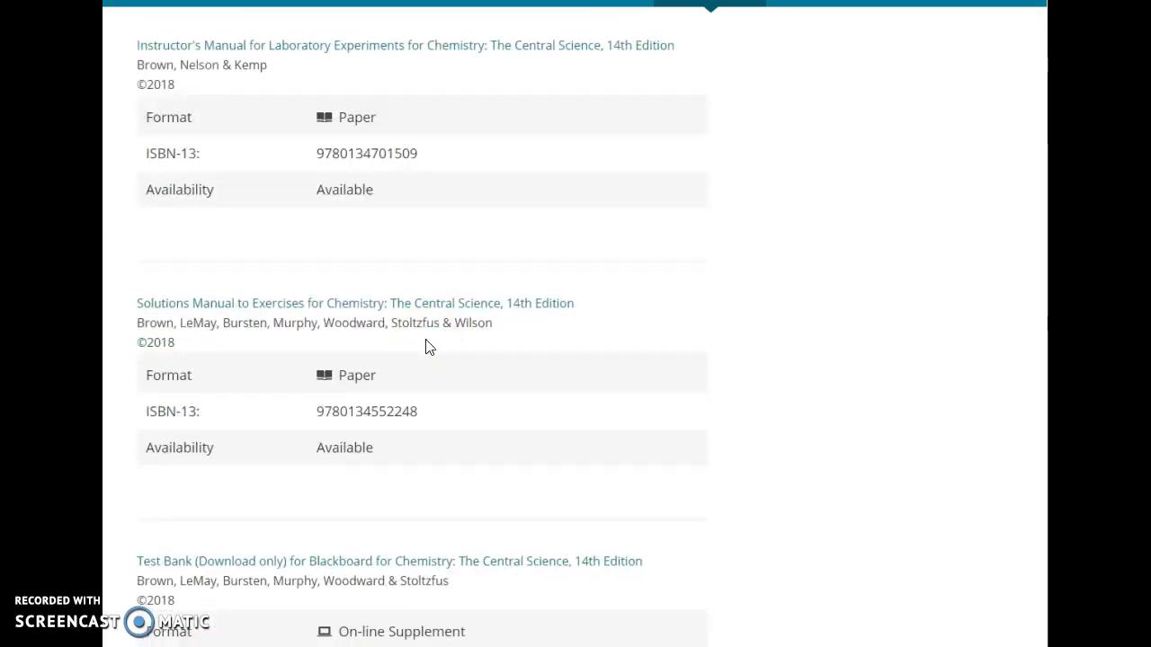
pyautogui.scroll(-4, 429, 347)
pyautogui.scroll(-4, 429, 347)
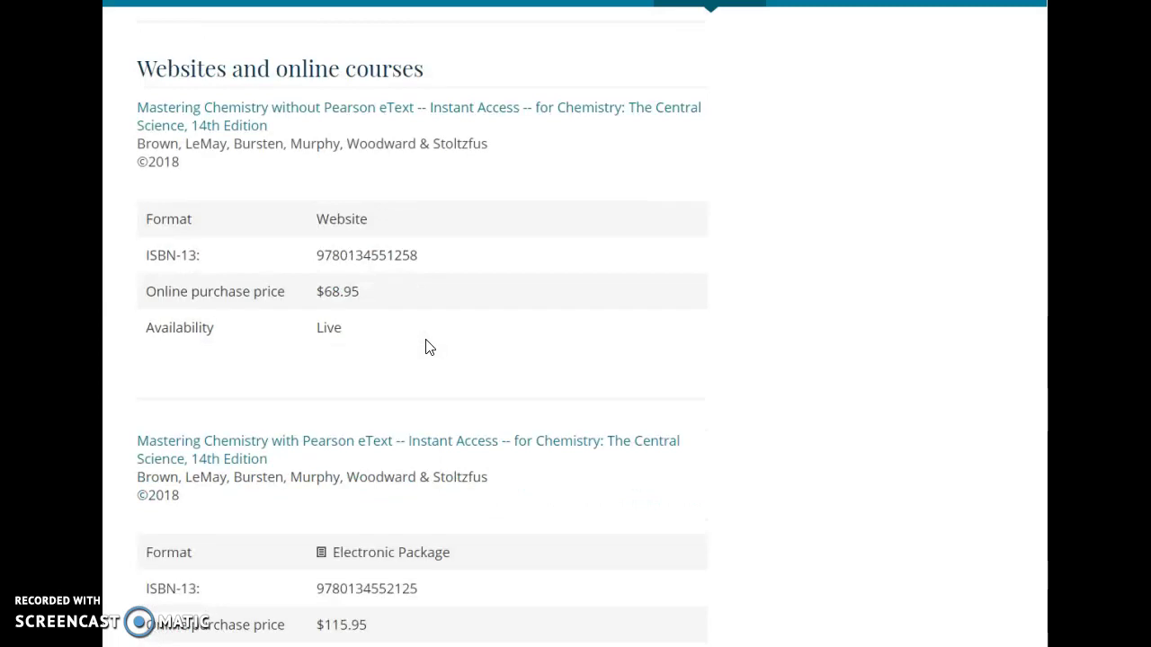
pyautogui.scroll(-4, 429, 347)
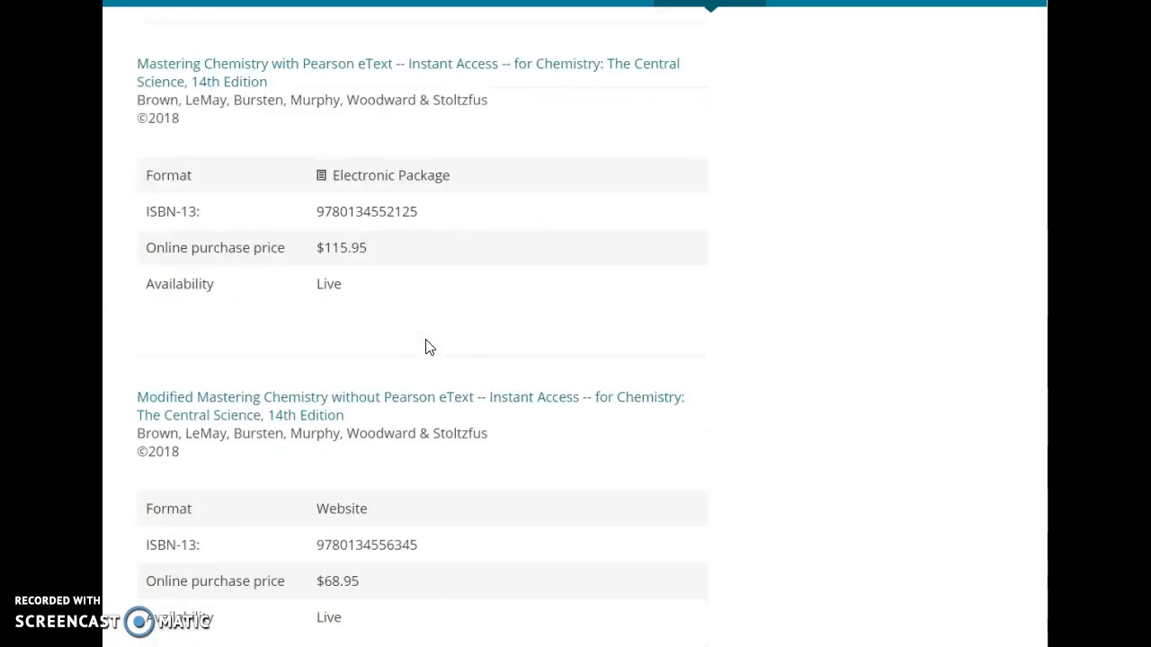
# Step: Search the resources page for "Black" to locate the test bank for the Blackboard Learning System
pyautogui.hotkey('ctrl', 'f')
pyautogui.write('bla')
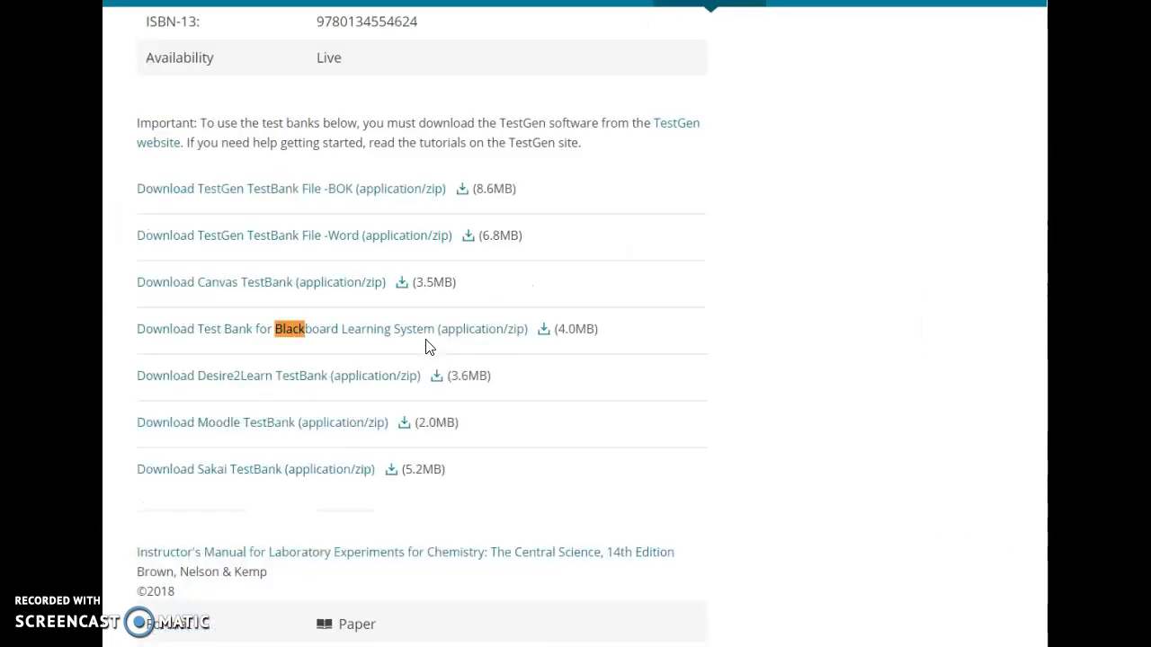
pyautogui.click(719, 128)
pyautogui.press('Return')
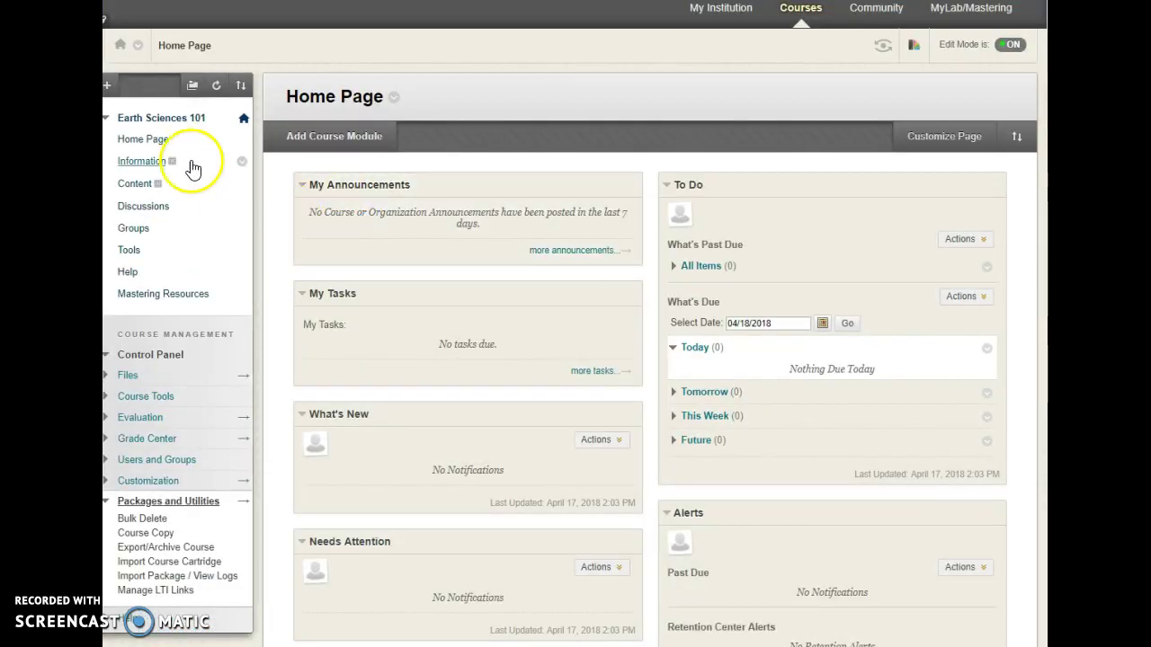
pyautogui.click(106, 398)
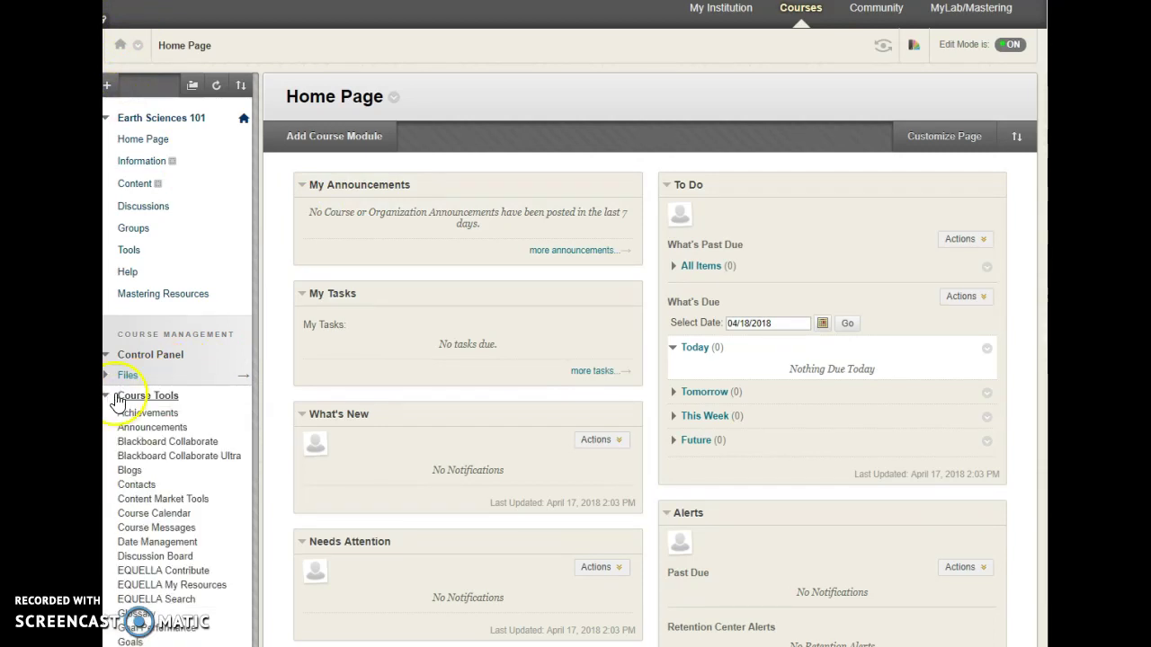
pyautogui.scroll(-4, 200, 488)
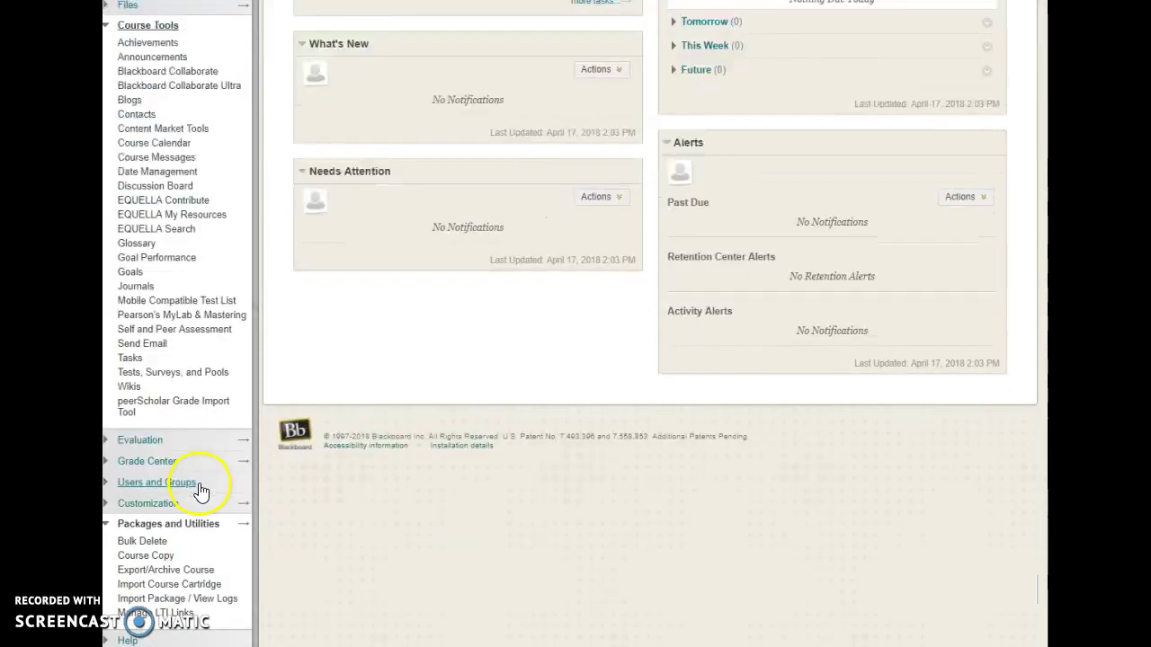
pyautogui.click(182, 376)
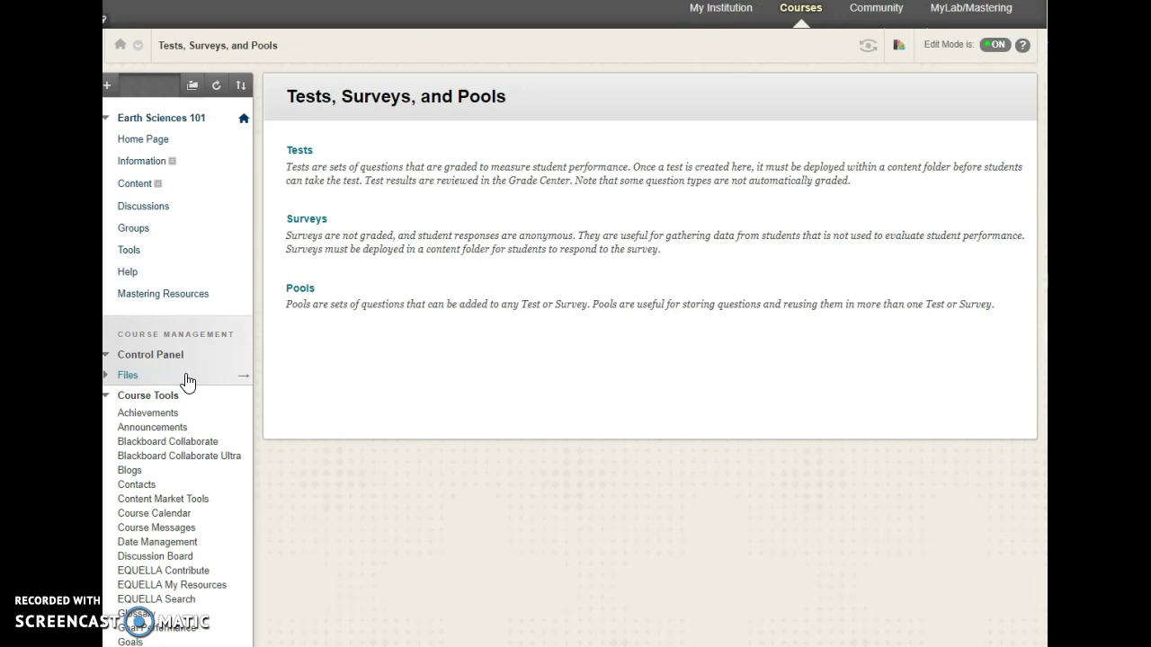
pyautogui.click(300, 290)
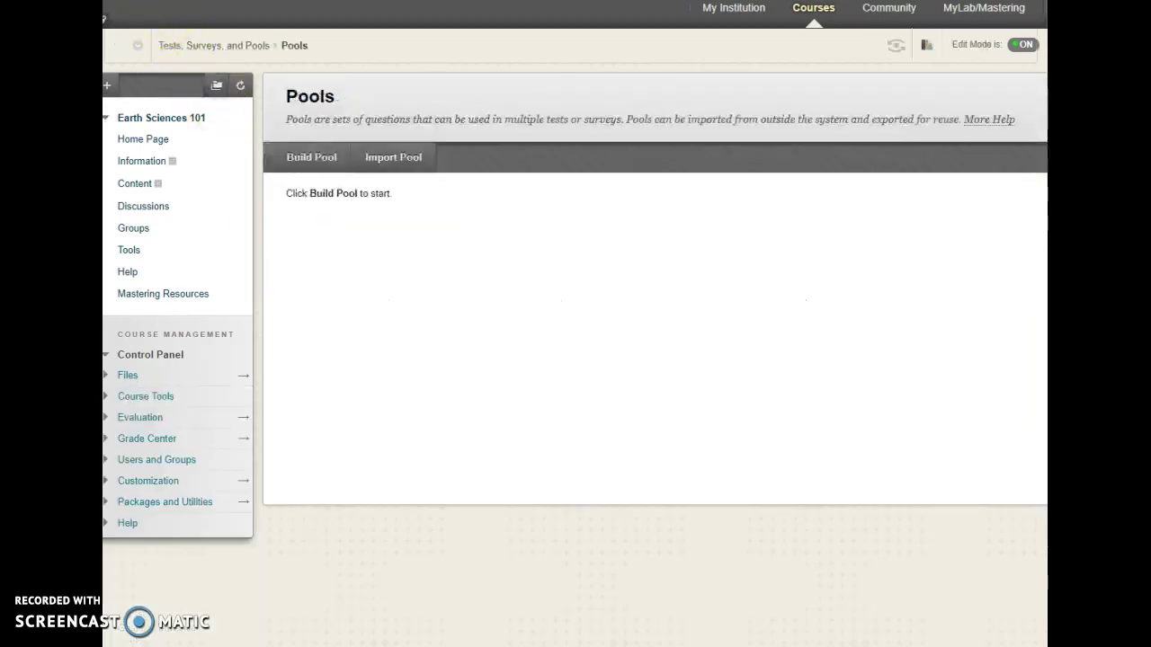
pyautogui.click(395, 170)
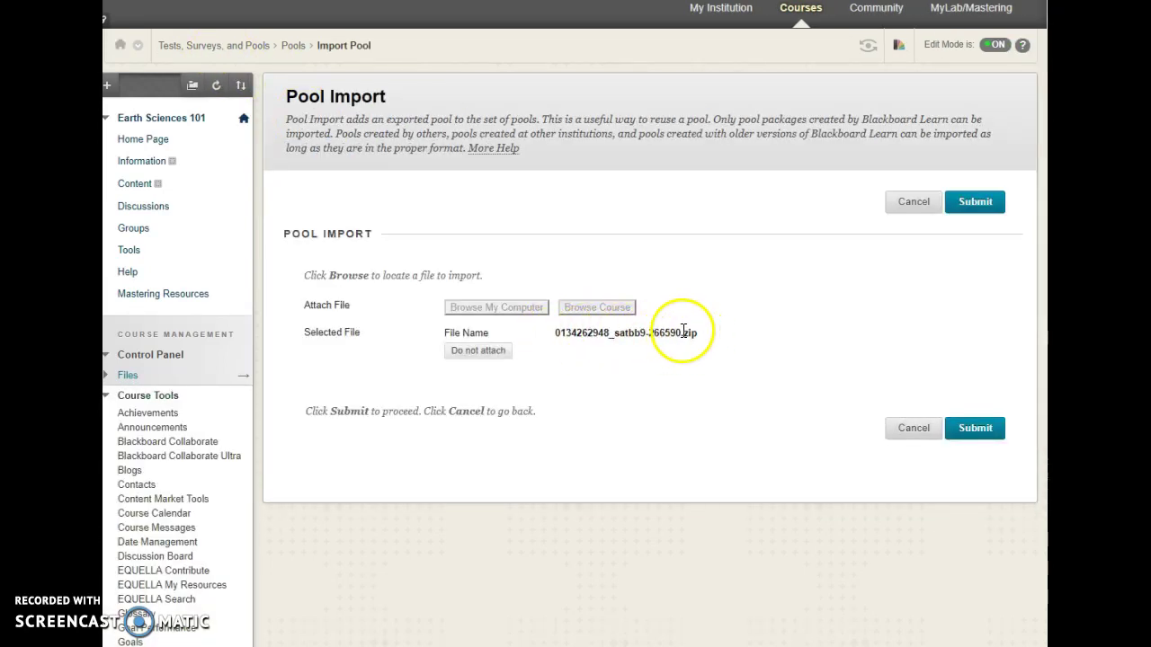
pyautogui.click(957, 430)
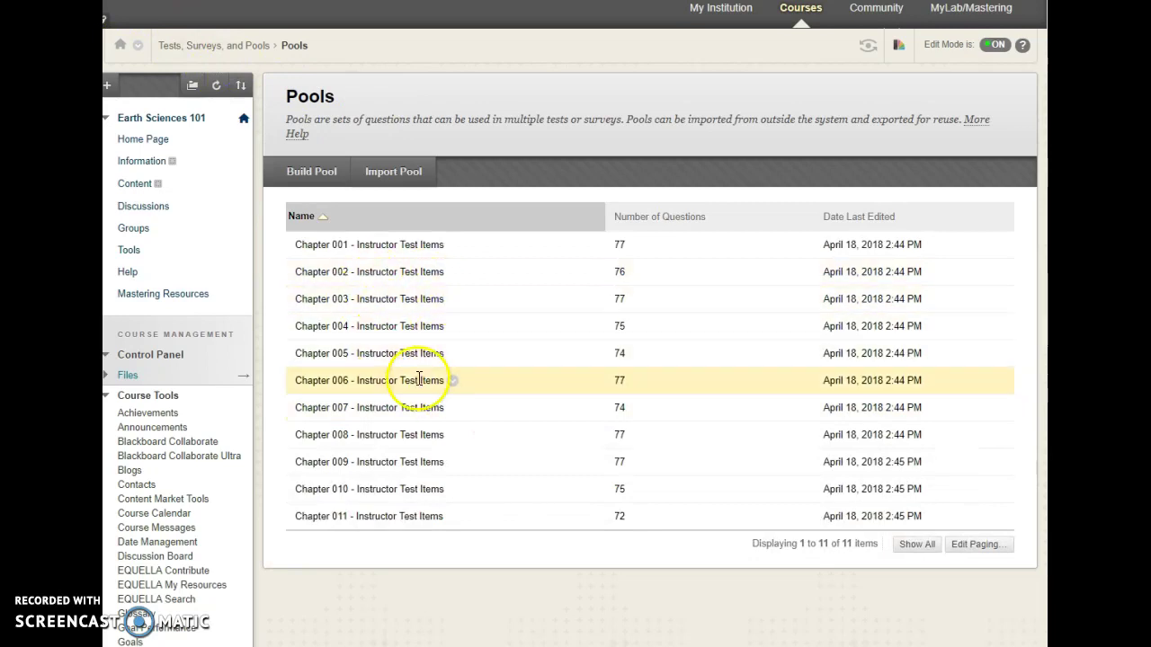
# Step: Build a new test named "Test chapter 5" in the course
pyautogui.scroll(-4, 404, 442)
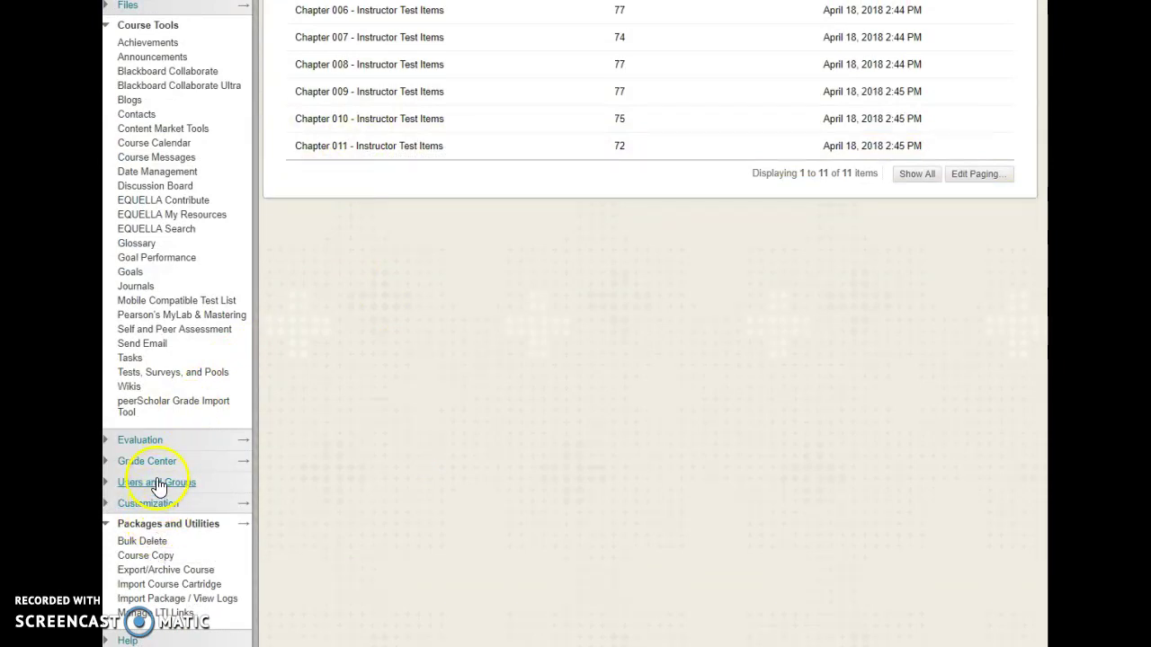
pyautogui.click(159, 374)
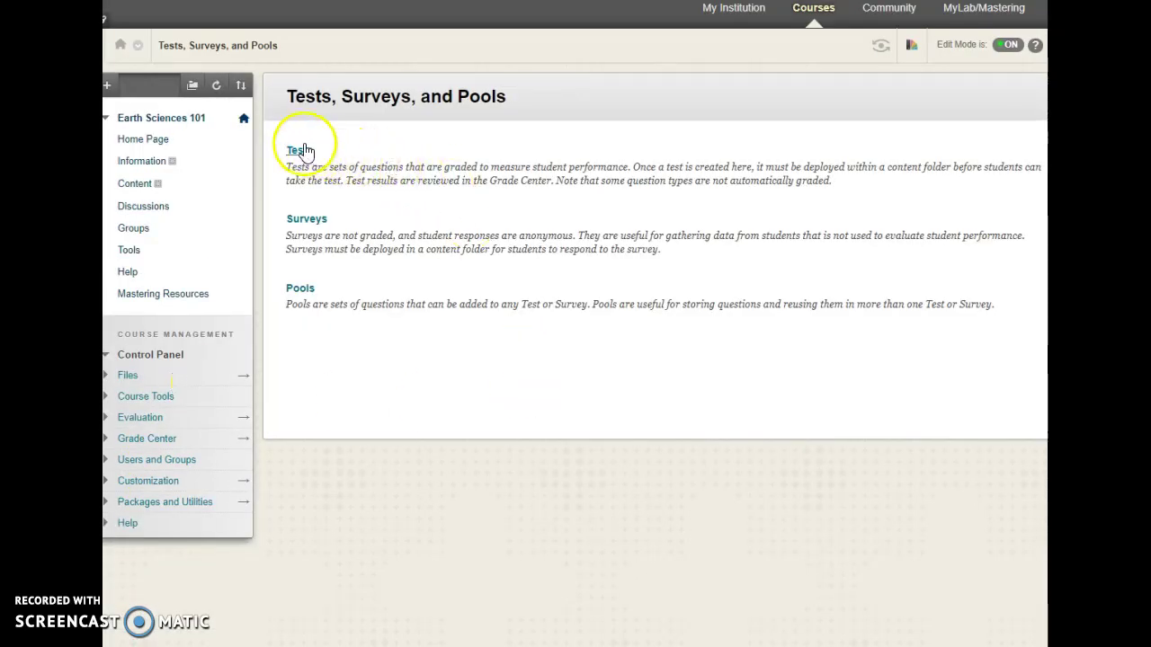
pyautogui.click(300, 152)
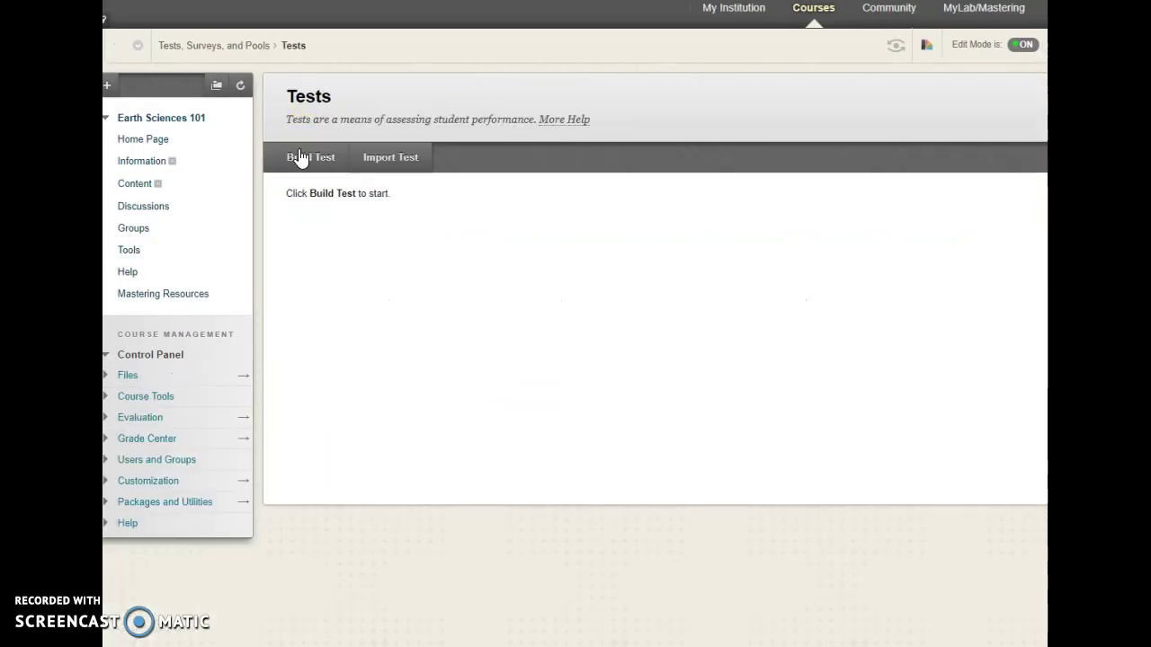
pyautogui.click(311, 159)
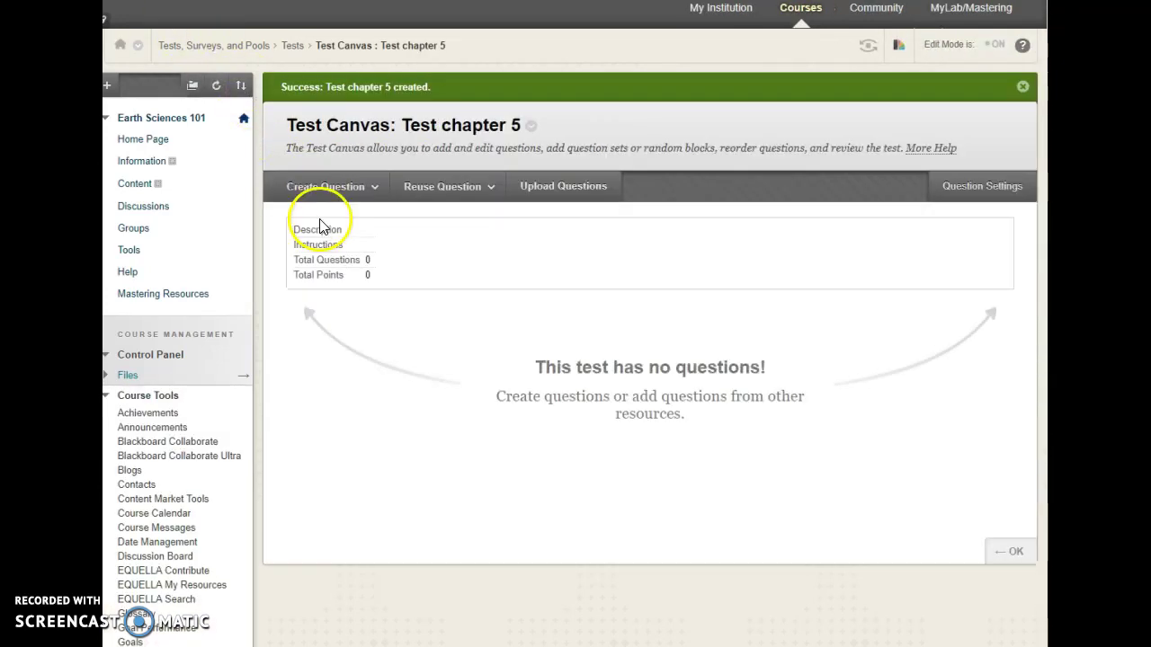
pyautogui.click(326, 186)
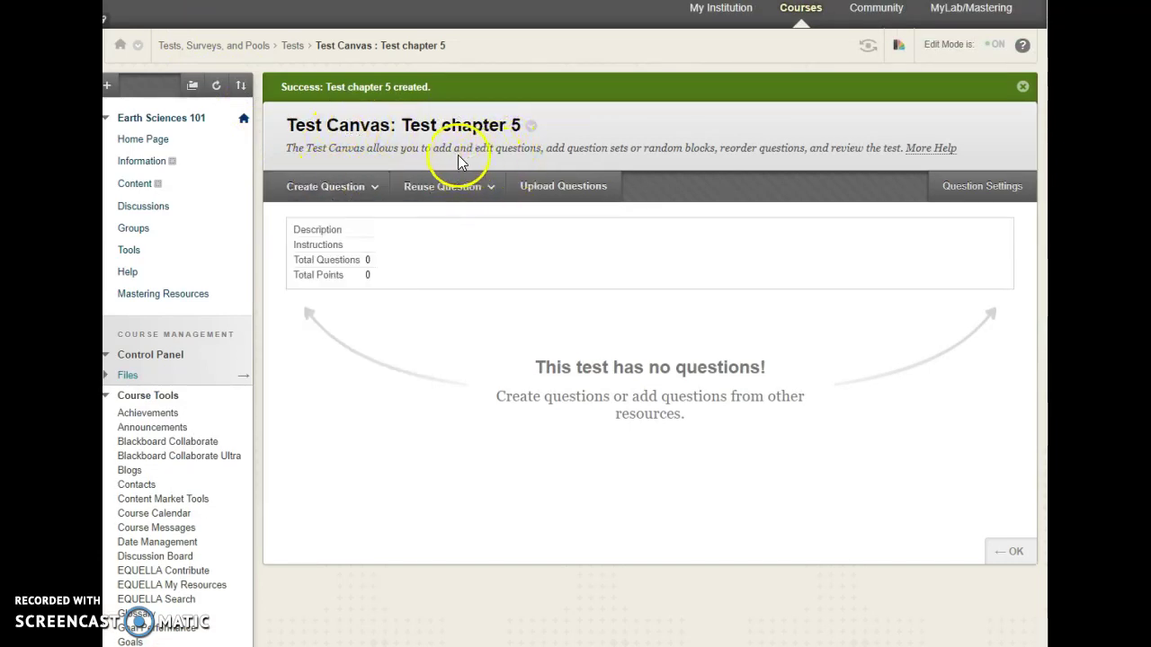
# Step: Find existing questions to reuse in the test, filtering them by the "Chapter 005 - Instructor Test Items" pool
pyautogui.moveTo(484, 186)
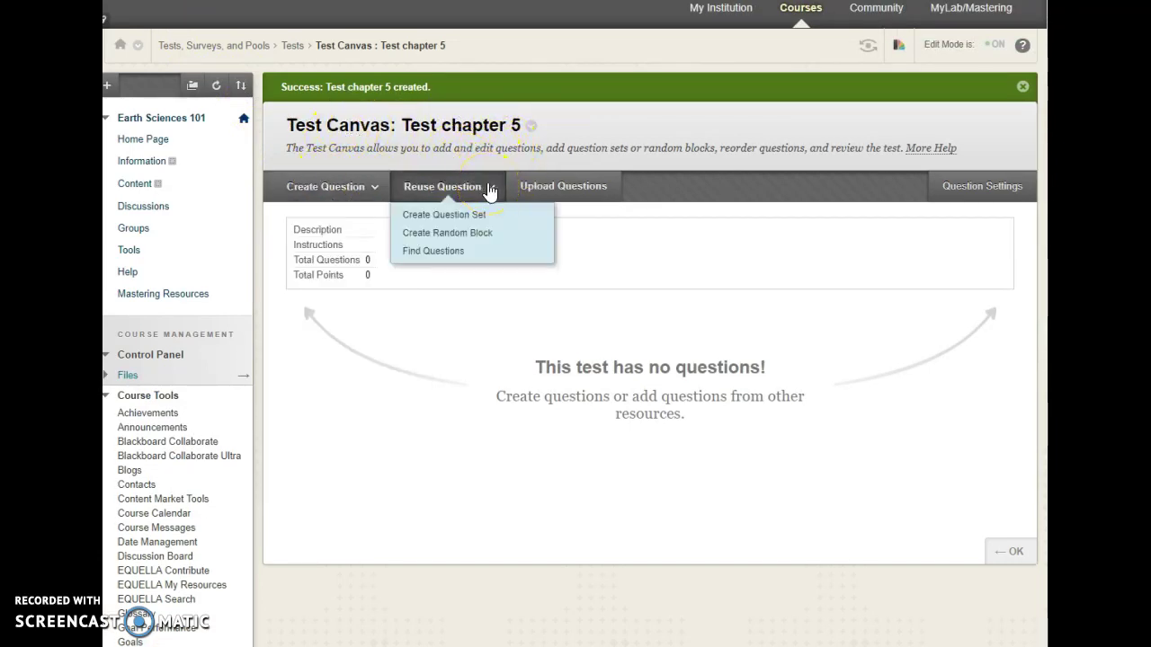
pyautogui.click(447, 252)
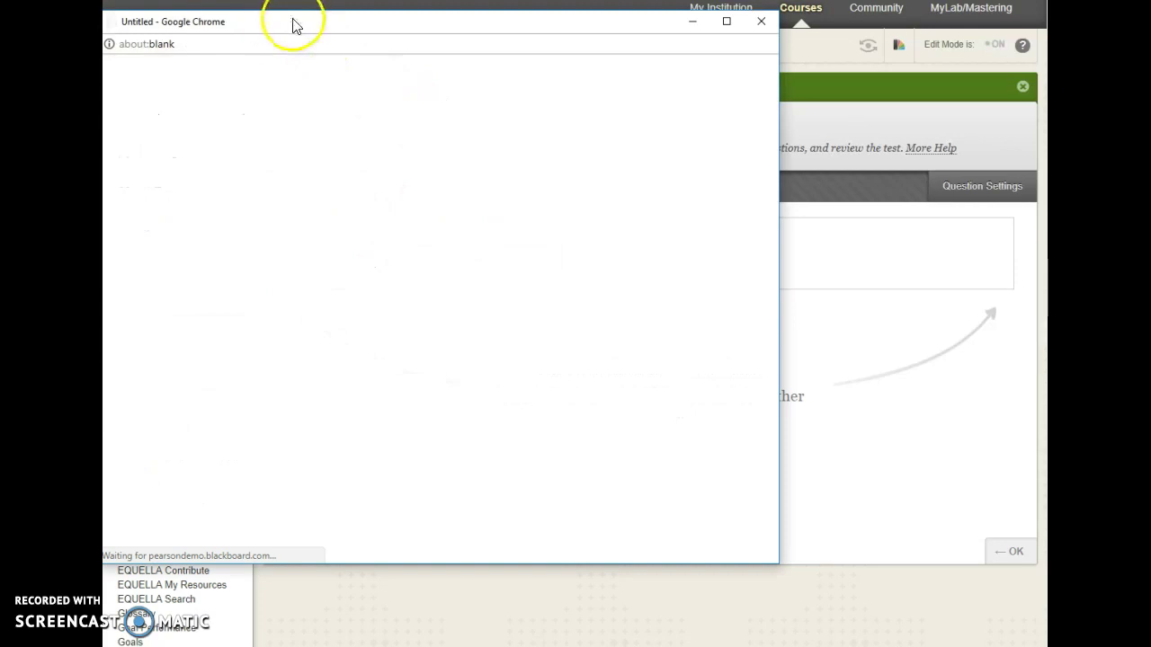
pyautogui.moveTo(298, 23); pyautogui.dragTo(435, 47)
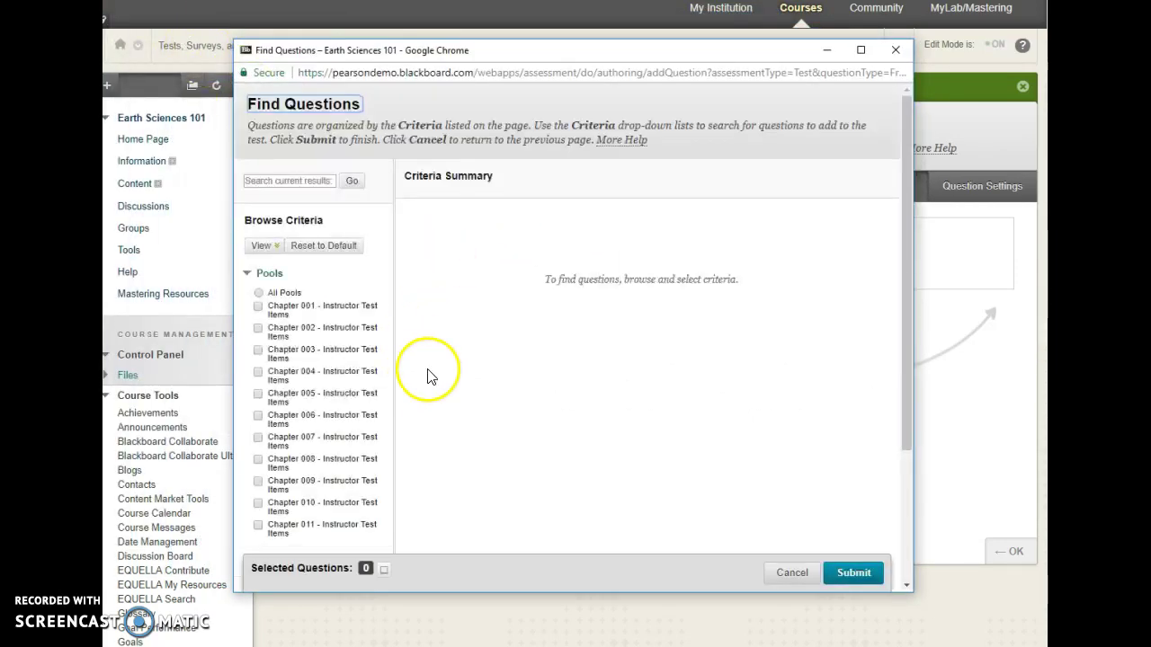
pyautogui.click(259, 394)
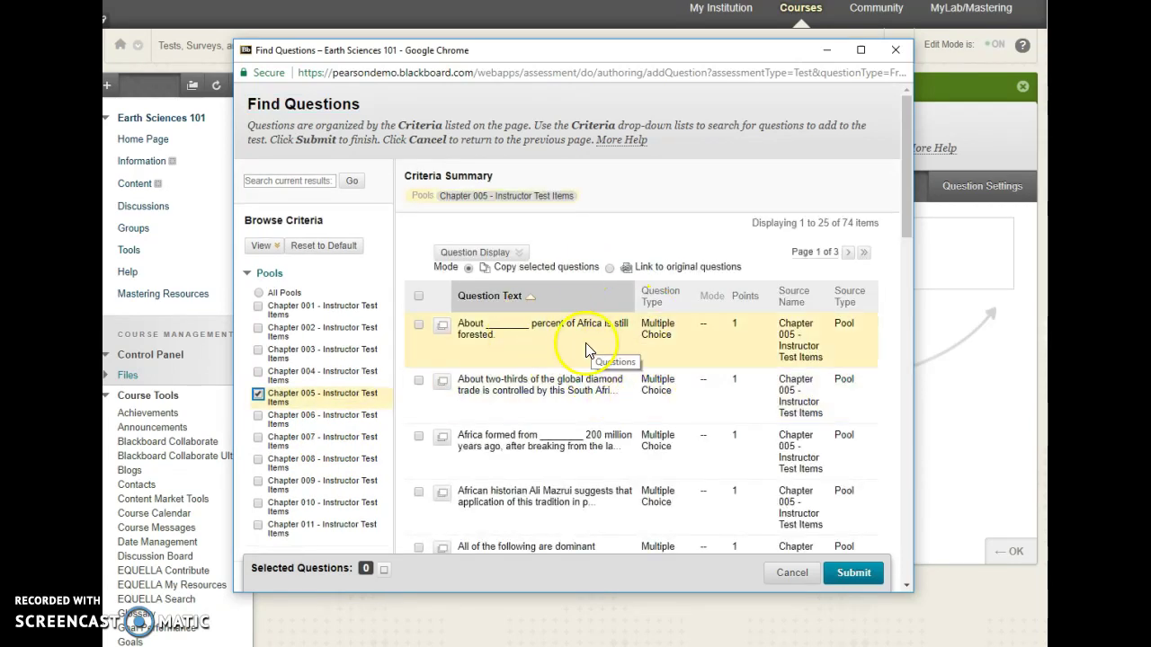
# Step: Select the first six questions of the Chapter 005 pool and submit them to the test as copies
pyautogui.moveTo(909, 223); pyautogui.dragTo(911, 244)
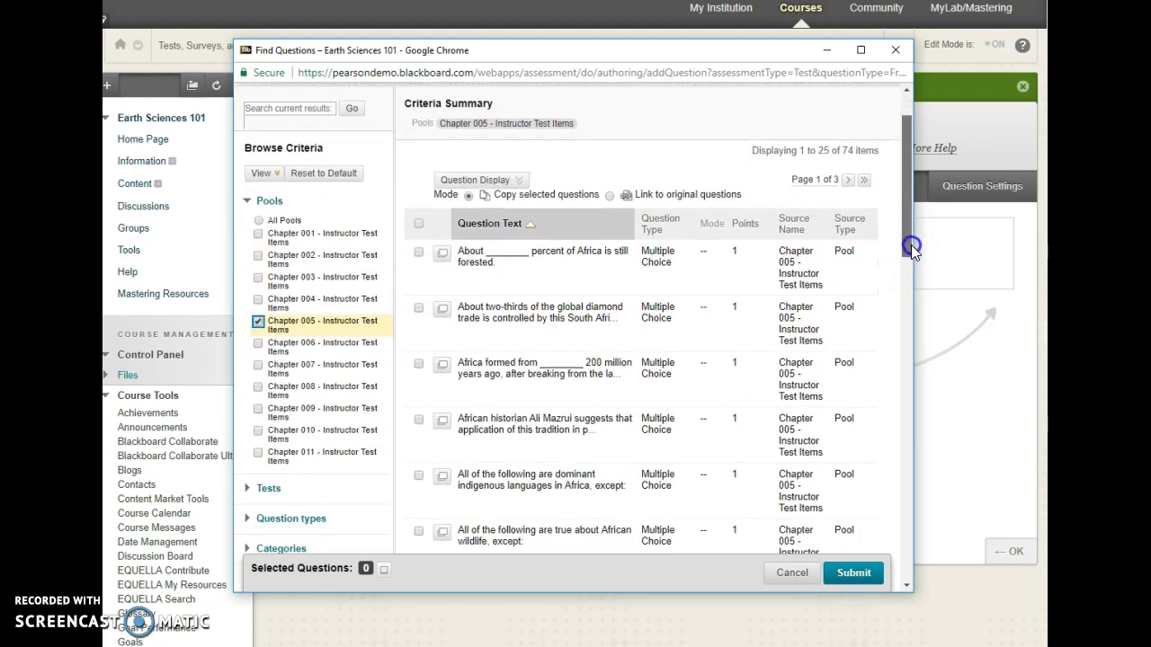
pyautogui.click(418, 300)
pyautogui.click(418, 355)
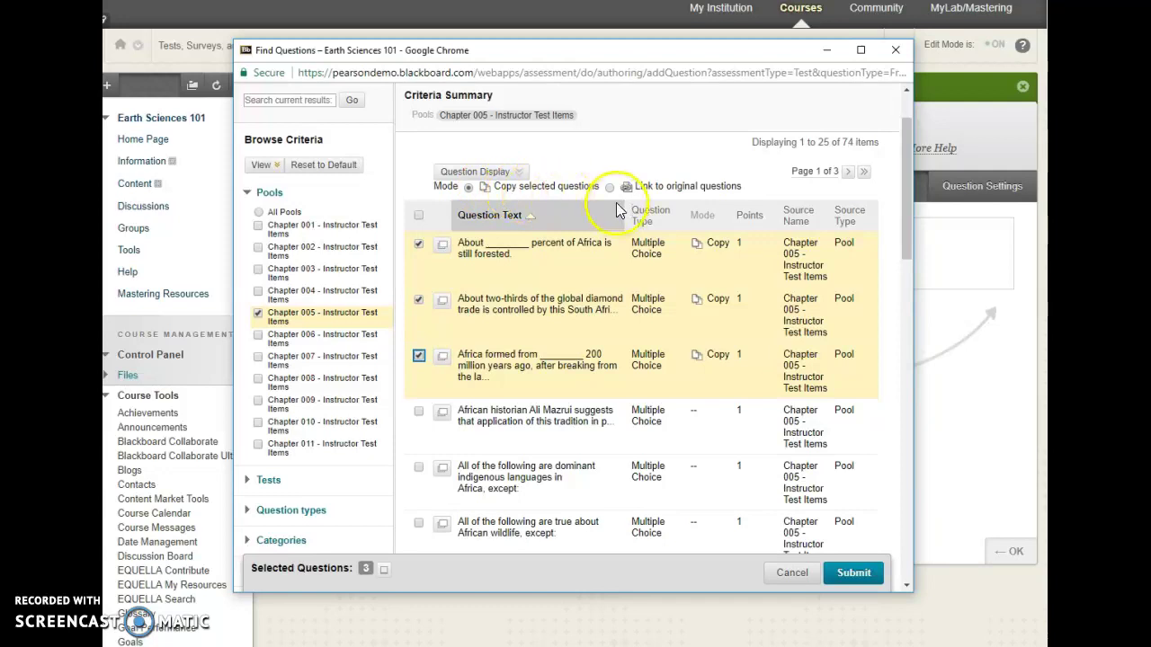
pyautogui.click(651, 188)
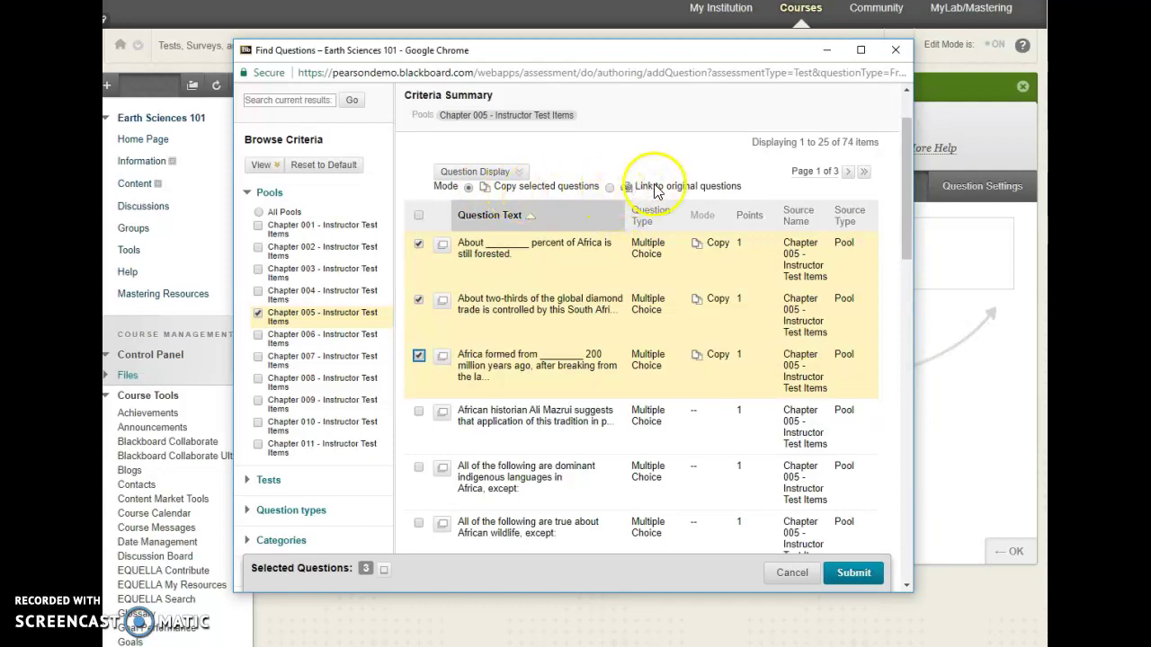
pyautogui.click(520, 173)
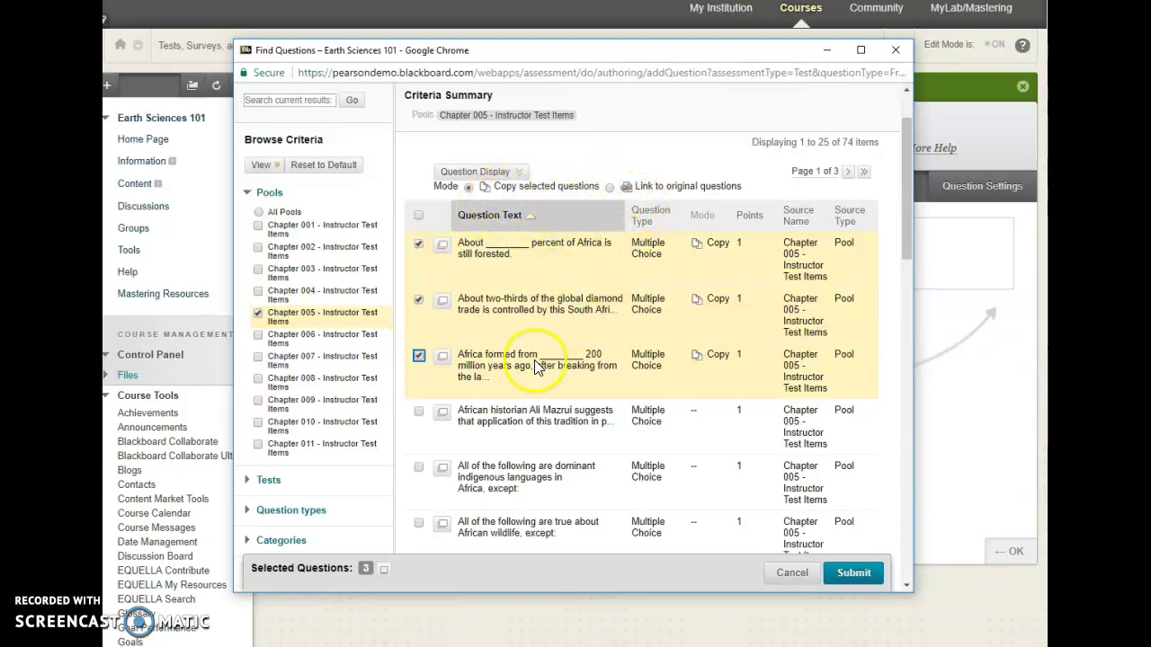
pyautogui.click(419, 411)
pyautogui.click(419, 468)
pyautogui.click(419, 523)
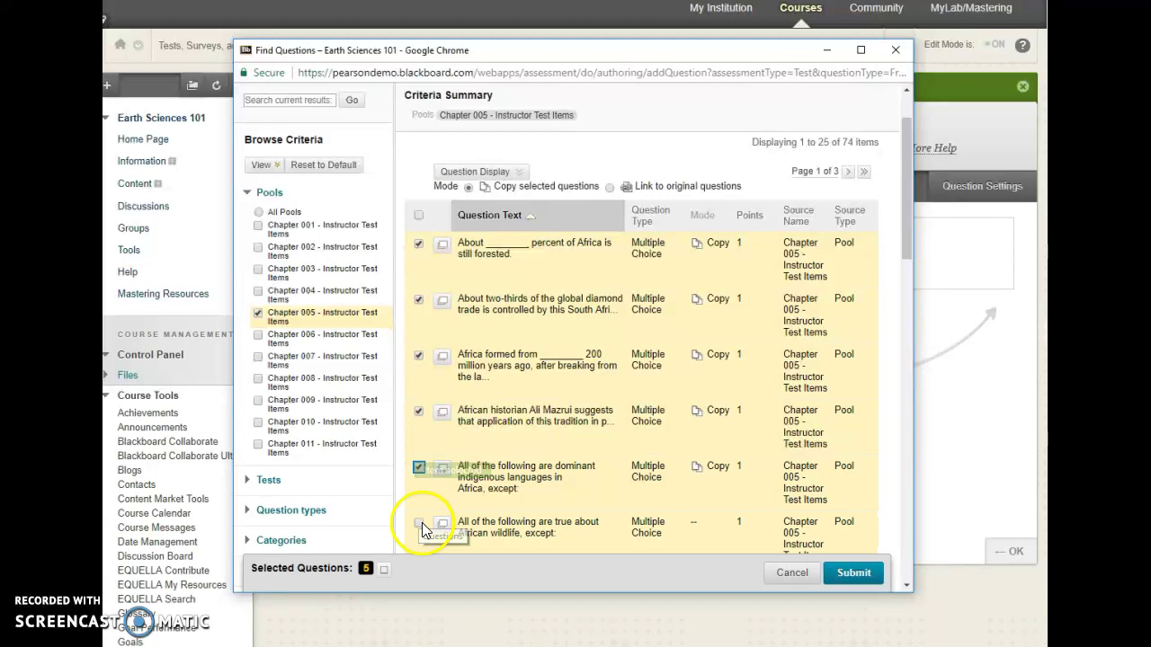
pyautogui.click(861, 581)
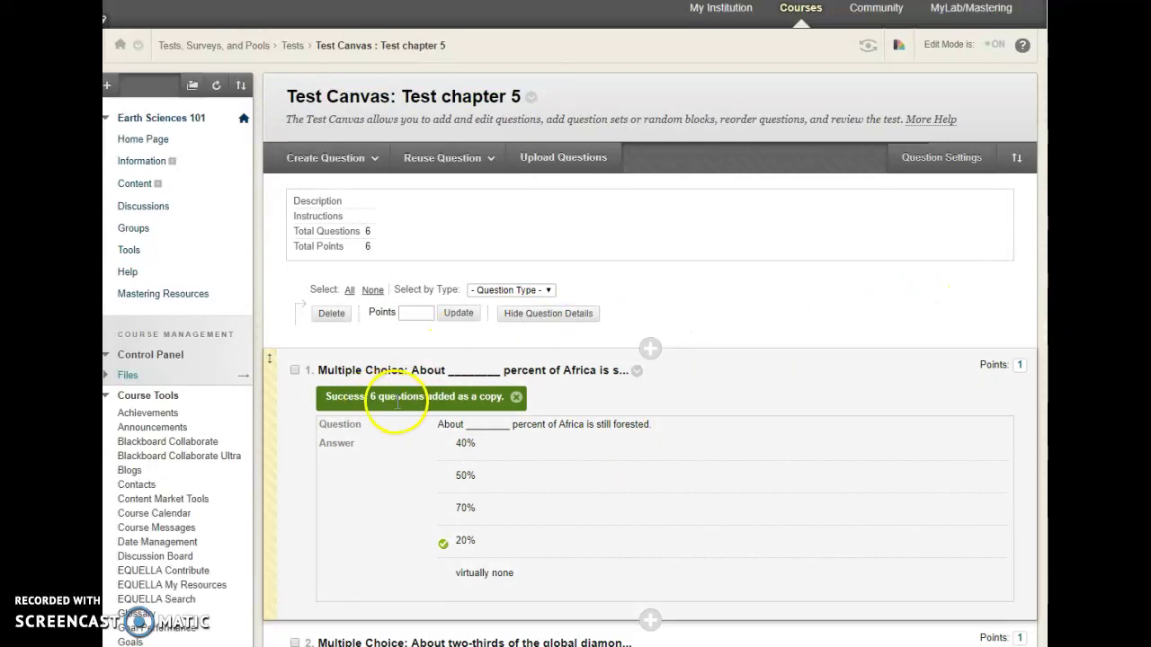
# Step: Review the copied multiple-choice questions and their marked correct answers on the Test chapter 5 canvas
pyautogui.scroll(-4, 653, 450)
pyautogui.scroll(4, 654, 449)
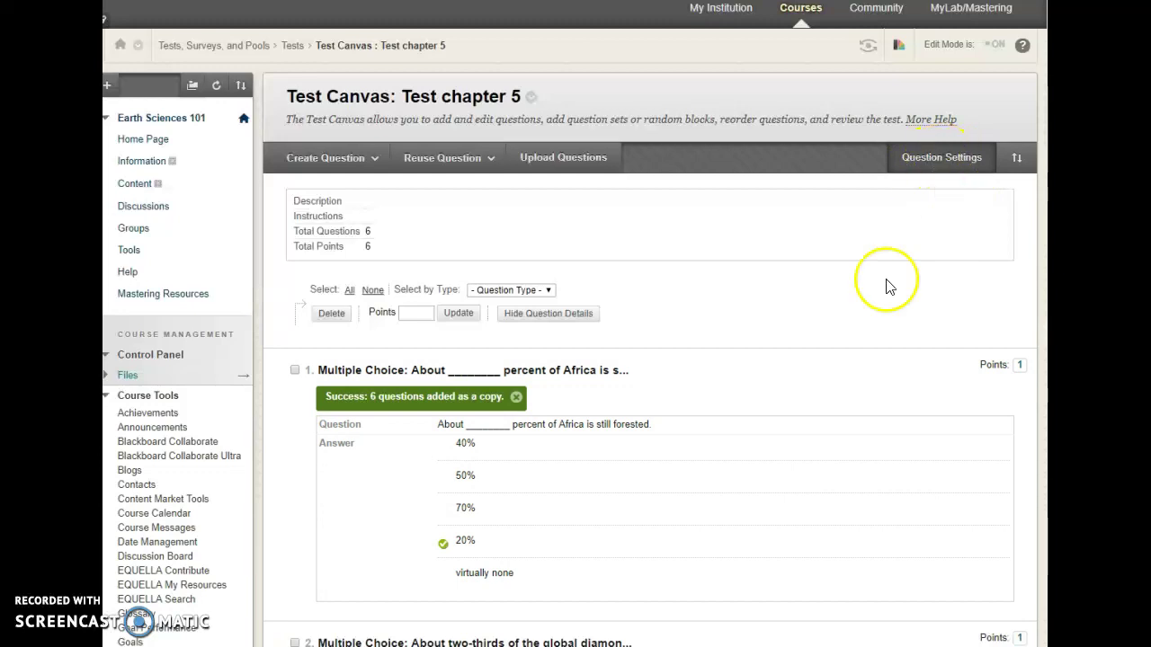
pyautogui.scroll(-4, 539, 486)
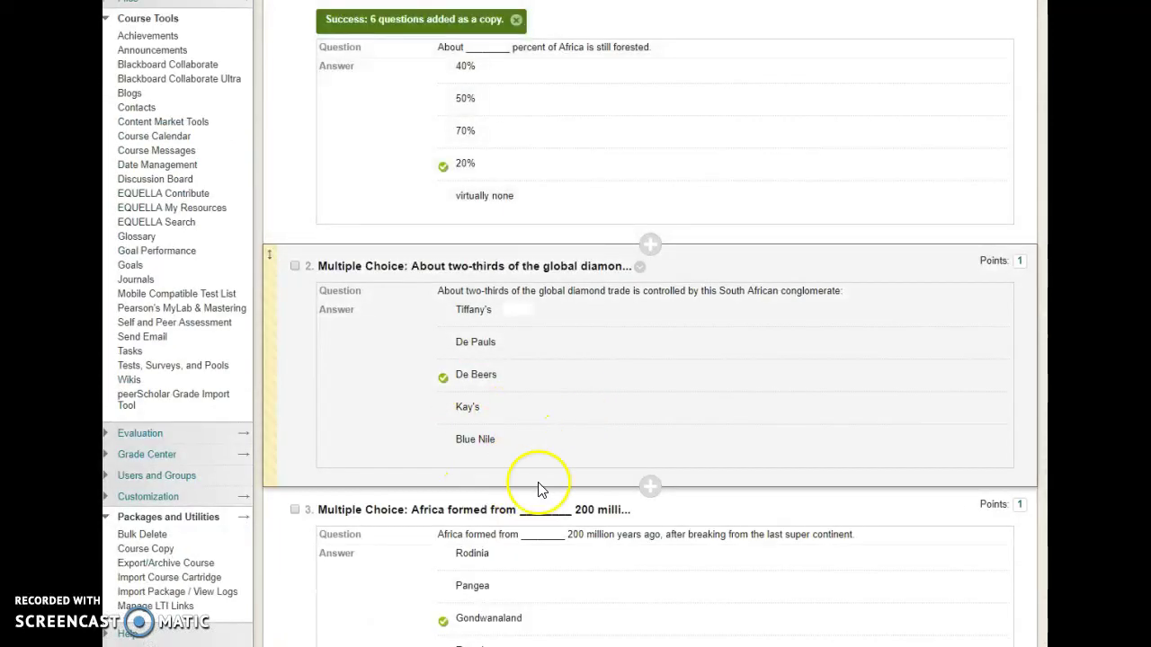
pyautogui.scroll(-4, 617, 517)
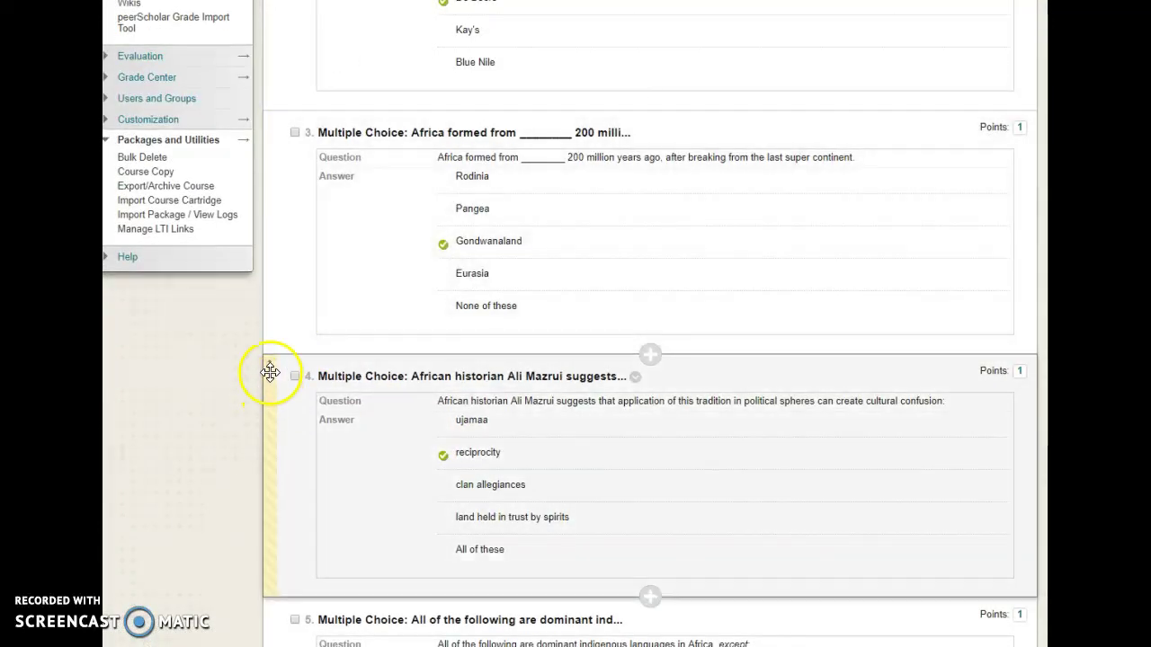
pyautogui.scroll(5, 540, 396)
pyautogui.scroll(5, 544, 395)
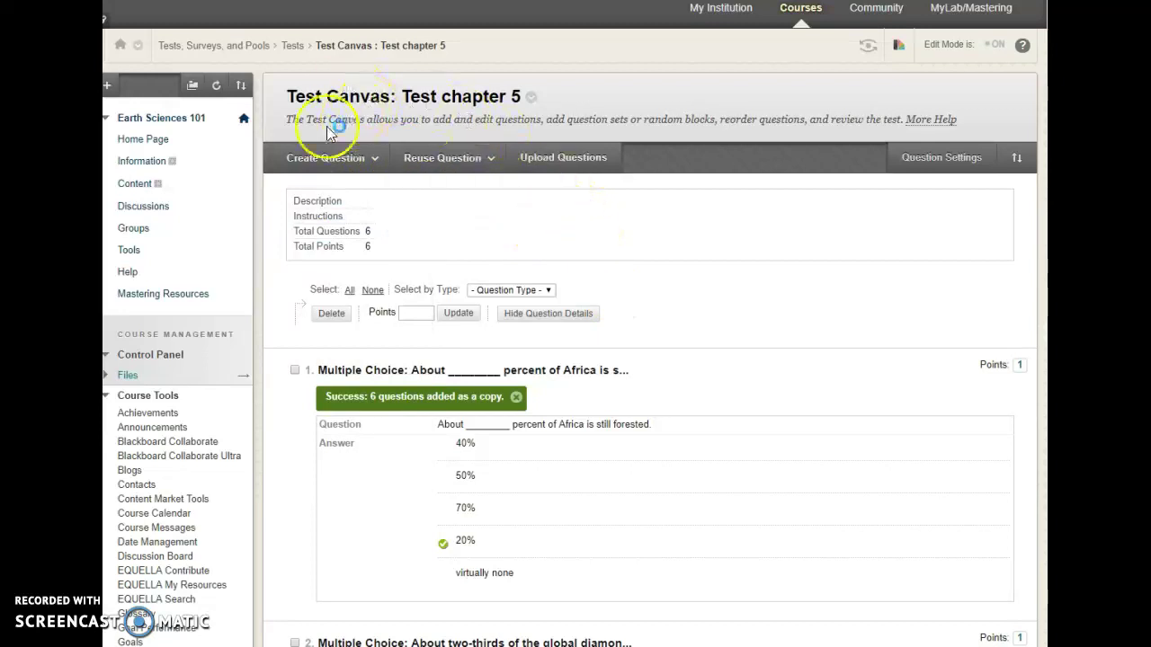
pyautogui.click(150, 18)
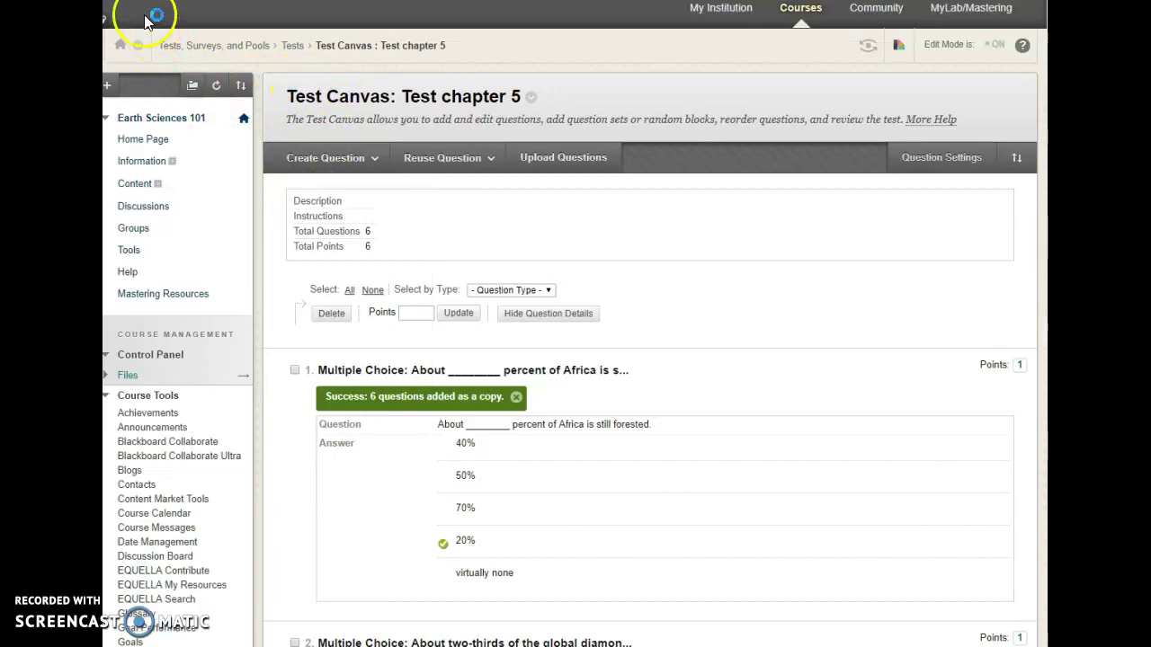